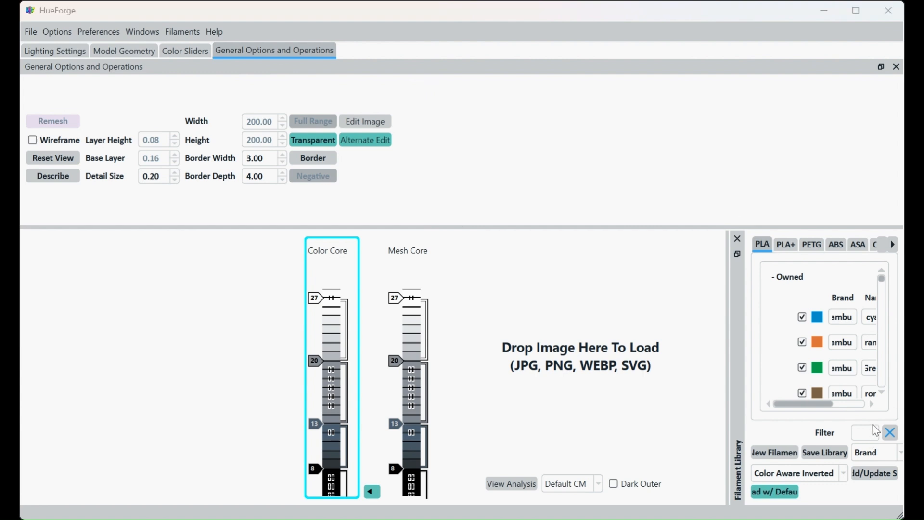
Show the lighting settings to examine the LED light type, intensity and blending options
{"action": "left_click", "coordinate": [605, 349]}
{"action": "left_click", "coordinate": [38, 54]}
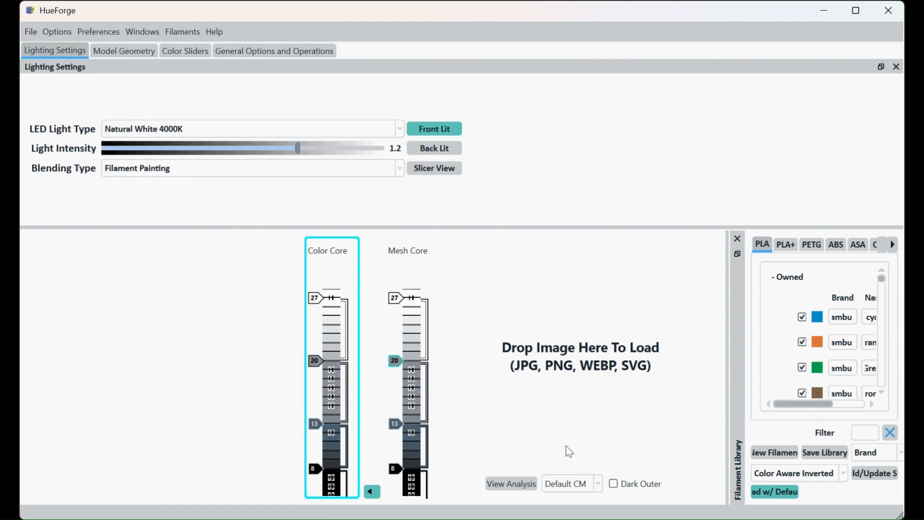
{"action": "key", "text": "alt+Tab"}
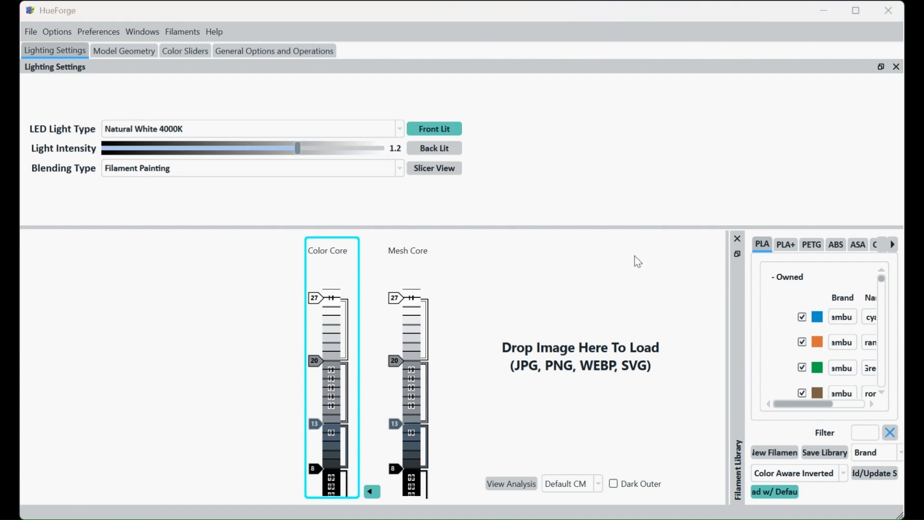
Close the Filament Library and restore it beside the image area
{"action": "left_click", "coordinate": [531, 11]}
{"action": "left_click", "coordinate": [736, 238]}
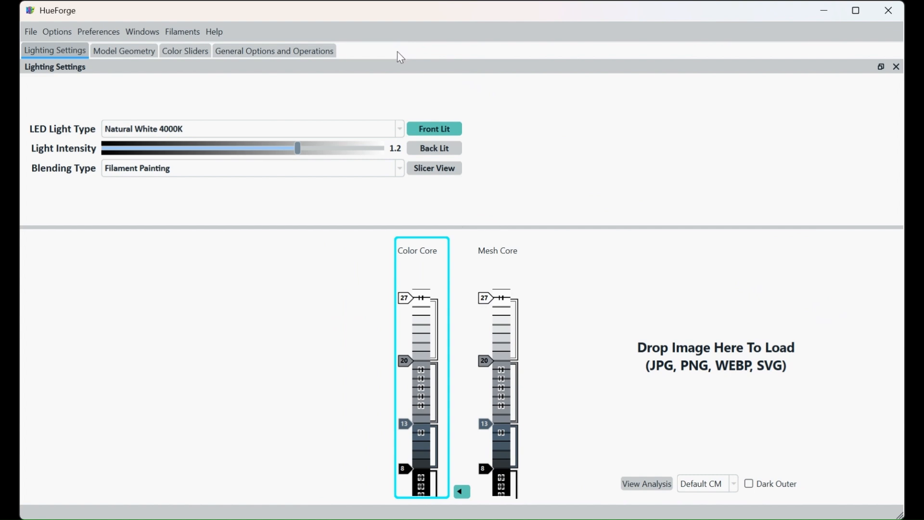
{"action": "left_click_drag", "start_coordinate": [397, 51], "coordinate": [899, 353]}
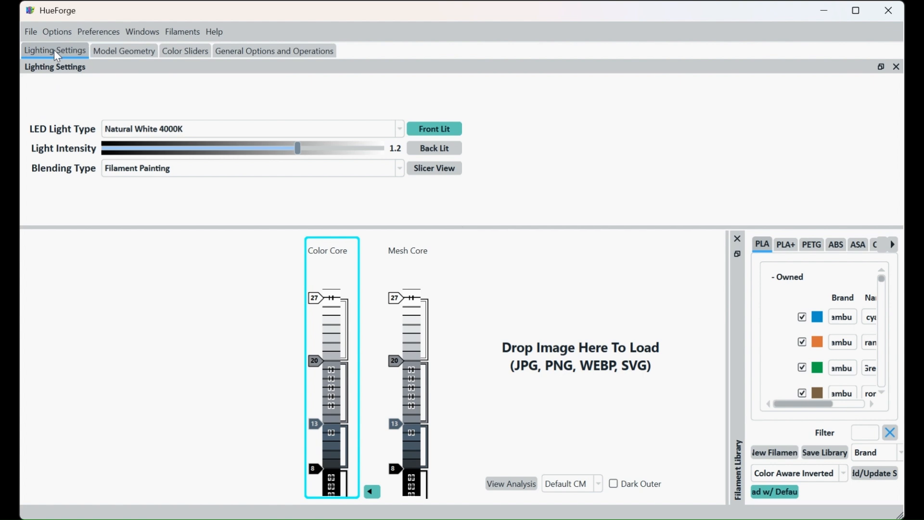
Examine the model geometry options, including Spike Removal and the Luminance method
{"action": "left_click", "coordinate": [112, 54]}
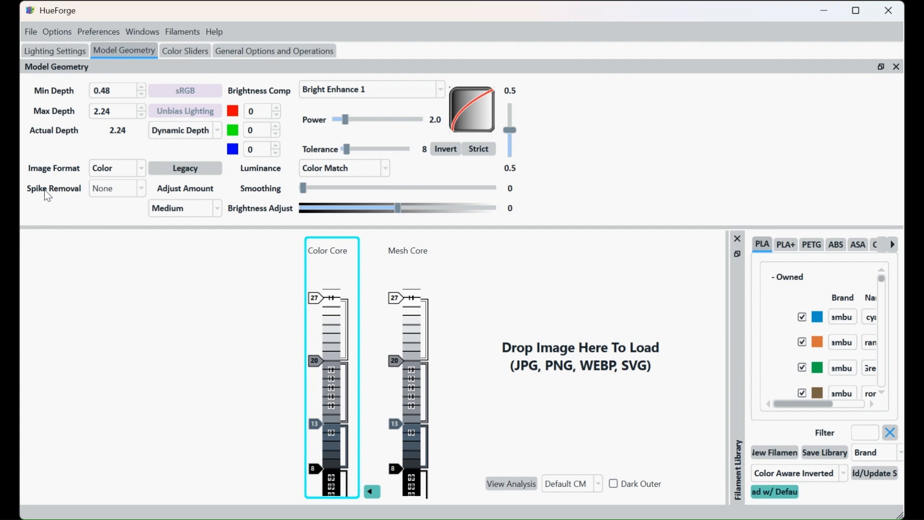
{"action": "left_click", "coordinate": [117, 189]}
{"action": "left_click", "coordinate": [366, 171]}
Try lowering the second color slider to layer 7 and to layer 8, and show the general options
{"action": "left_click", "coordinate": [181, 49]}
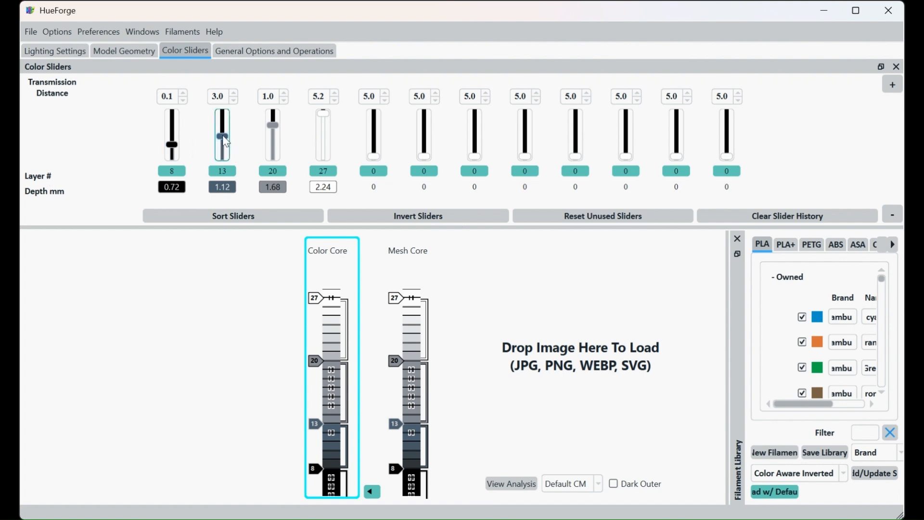
{"action": "left_click_drag", "start_coordinate": [223, 136], "coordinate": [229, 152]}
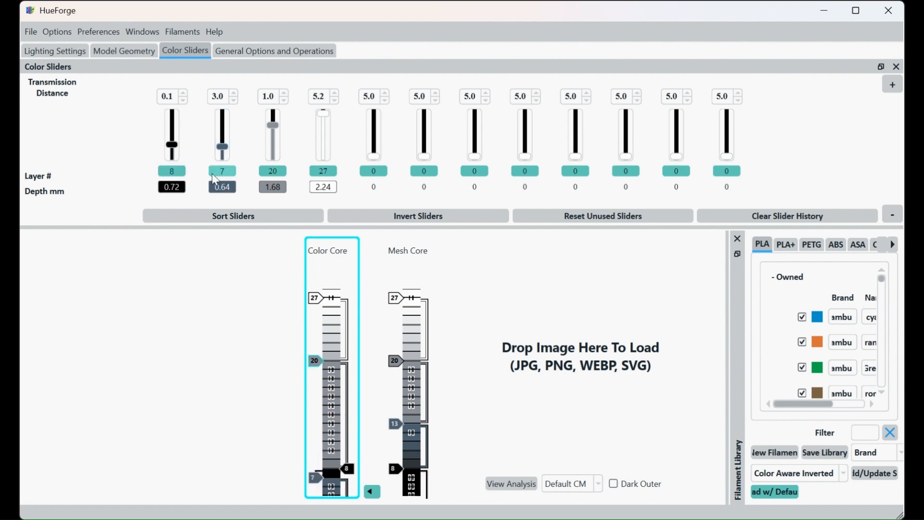
{"action": "left_click_drag", "start_coordinate": [224, 153], "coordinate": [224, 151]}
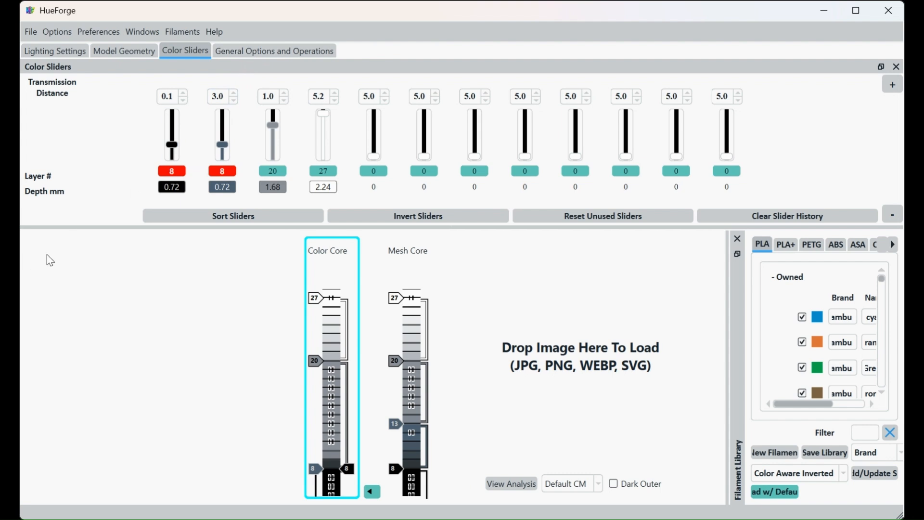
{"action": "left_click", "coordinate": [285, 46]}
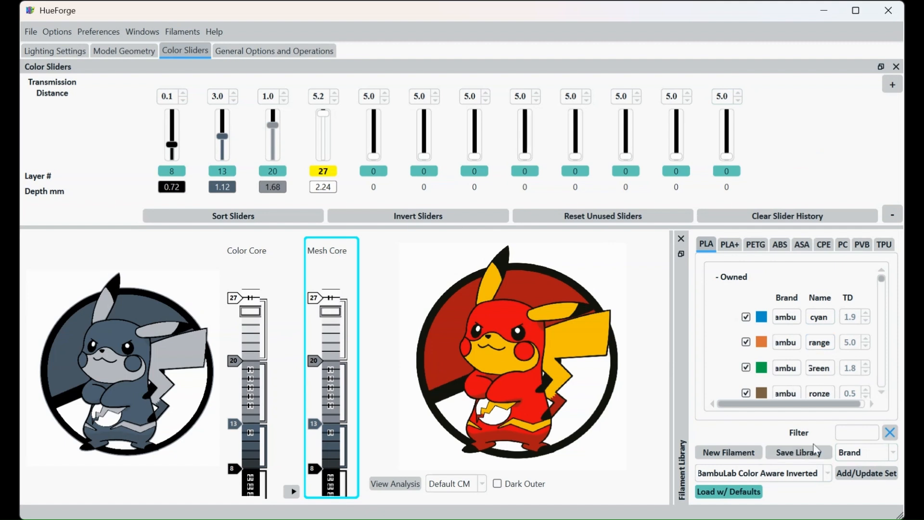
Filter the filament library for "red" and clear the filter
{"action": "left_click", "coordinate": [857, 433]}
{"action": "type", "text": "red"}
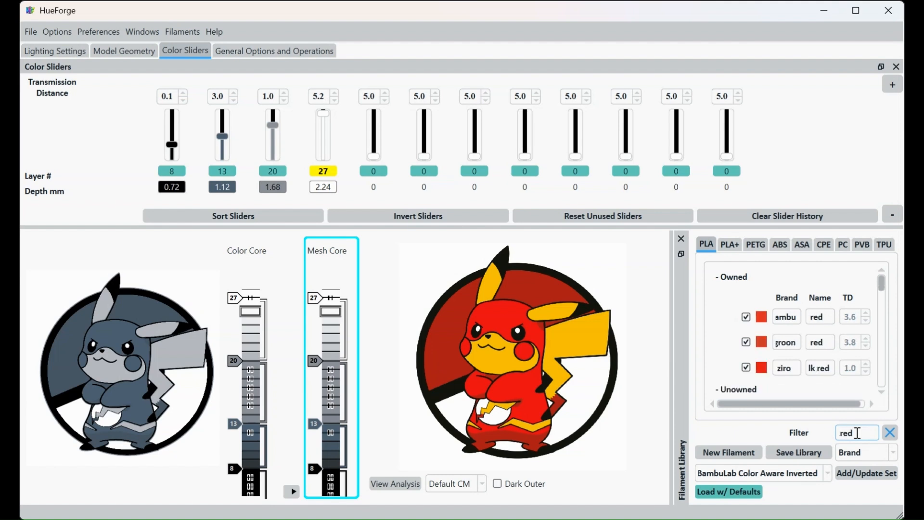
{"action": "key", "text": "BackSpace"}
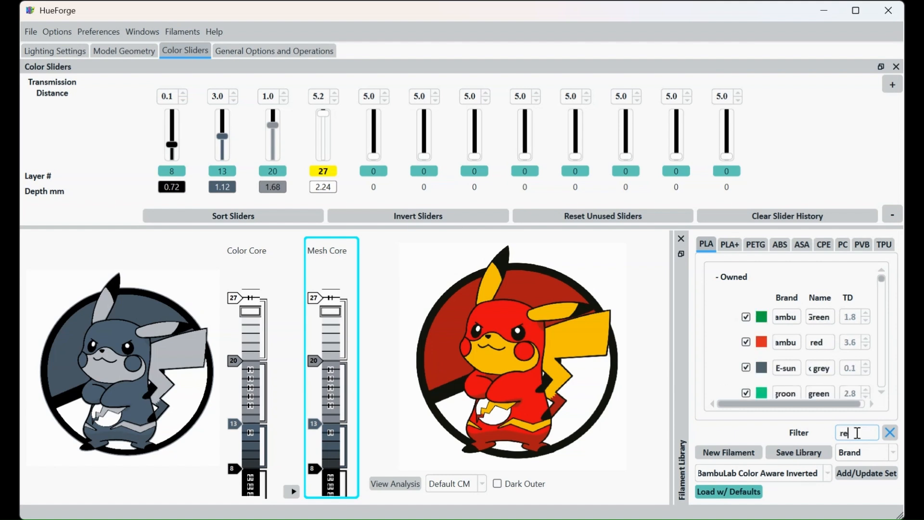
{"action": "key", "text": "BackSpace"}
{"action": "key", "text": "BackSpace"}
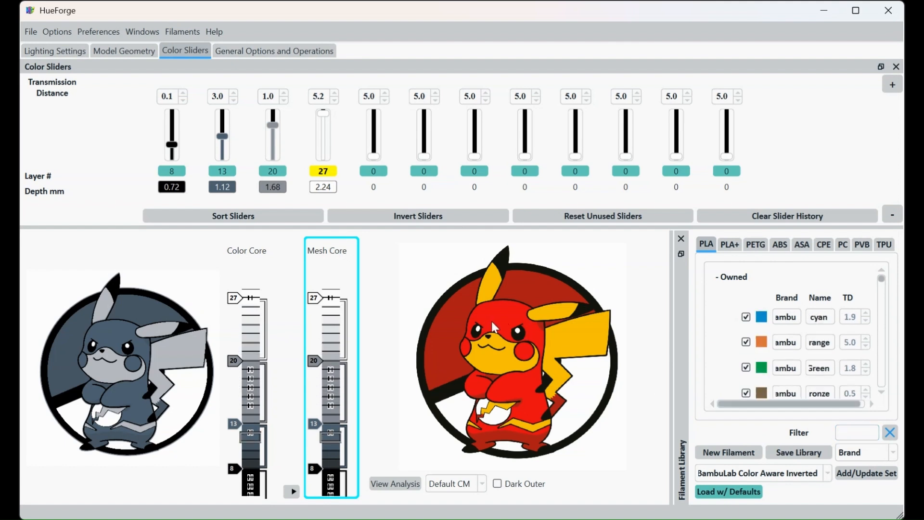
Match filaments to the image's red and yellow, assigning the TD 3.8 red to the second slider and the TD 5.1 yellow to the third
{"action": "left_click", "coordinate": [537, 331]}
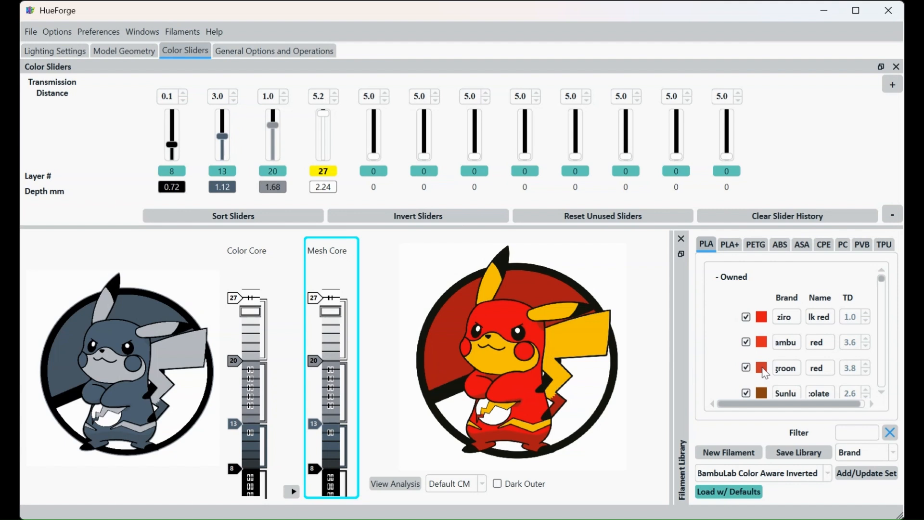
{"action": "left_click_drag", "start_coordinate": [763, 373], "coordinate": [223, 189]}
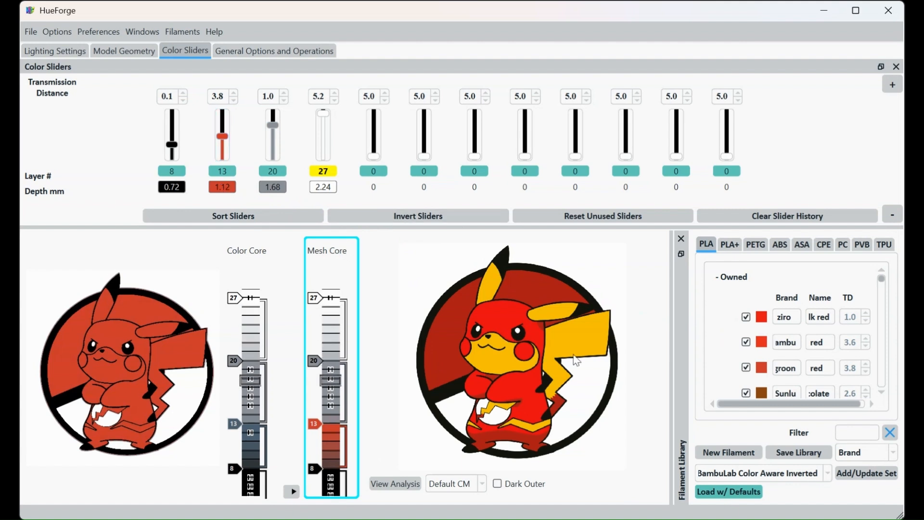
{"action": "left_click", "coordinate": [594, 340]}
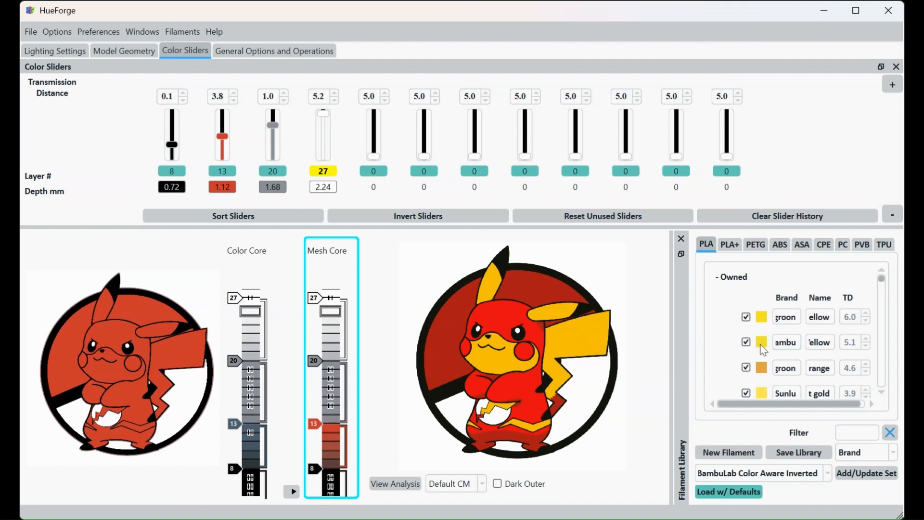
{"action": "left_click_drag", "start_coordinate": [761, 345], "coordinate": [275, 190]}
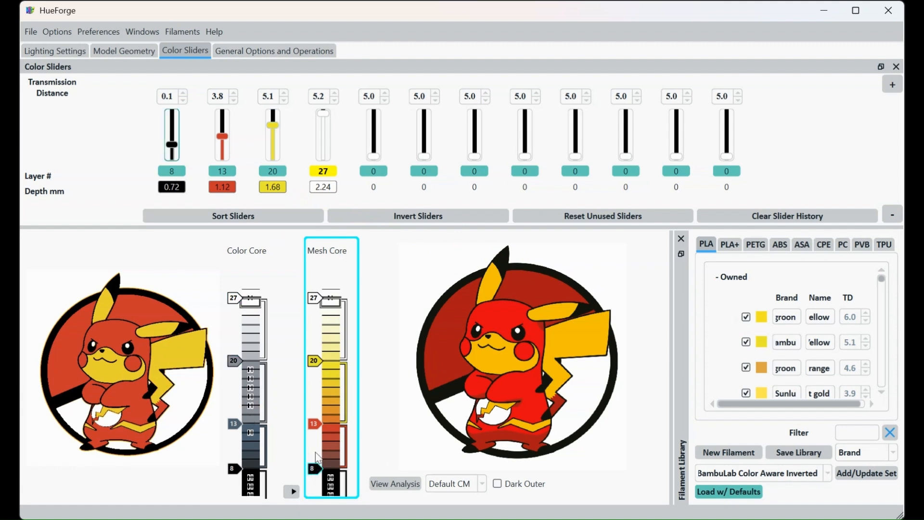
Set the Mesh Core color changes to layer 16 for red, layer 24 for yellow and layer 11 for black
{"action": "left_click_drag", "start_coordinate": [314, 423], "coordinate": [316, 402]}
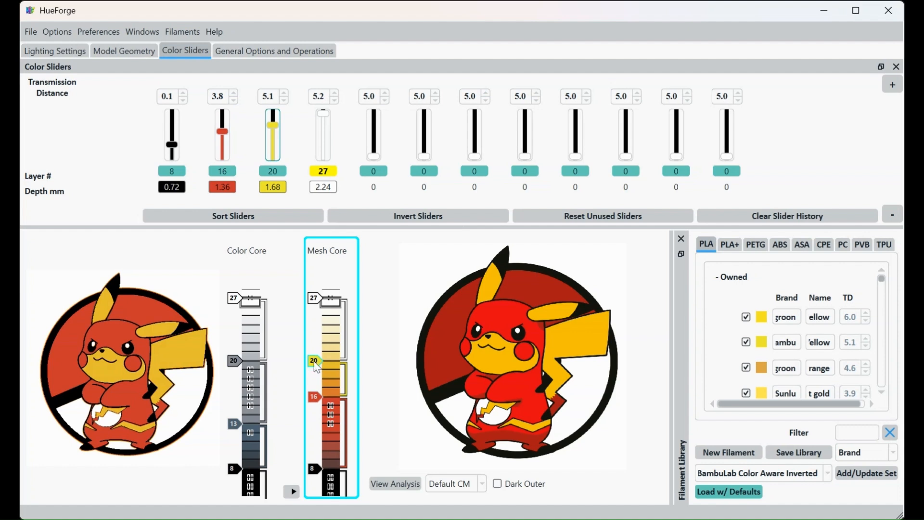
{"action": "left_click_drag", "start_coordinate": [315, 365], "coordinate": [315, 329]}
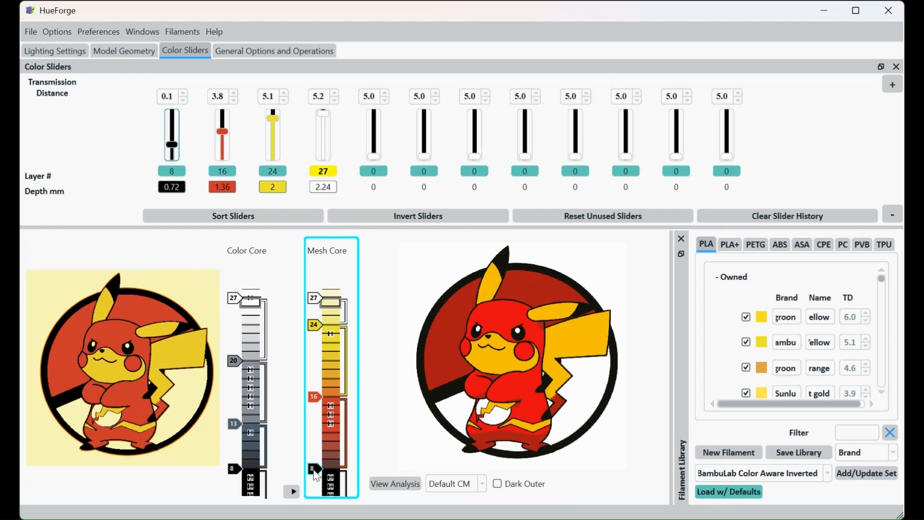
{"action": "left_click_drag", "start_coordinate": [314, 468], "coordinate": [317, 451]}
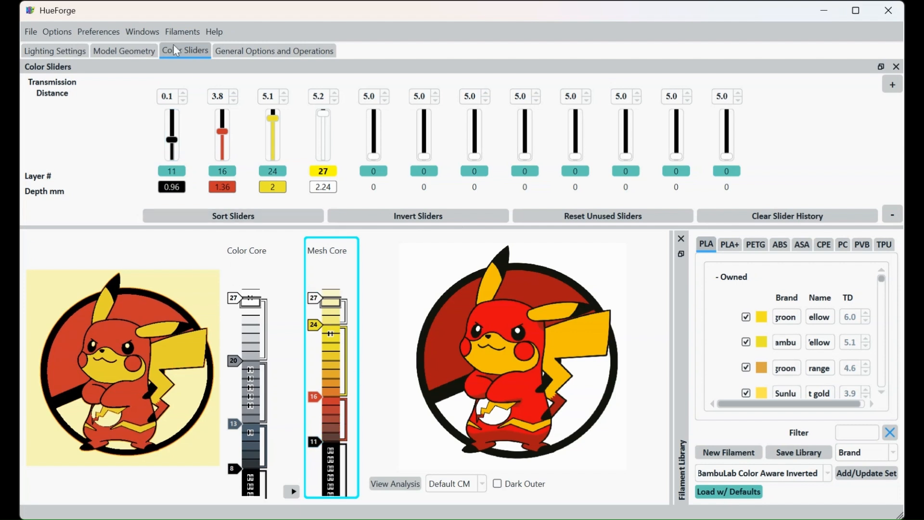
Raise the model's maximum depth to 2.56 and check the general options
{"action": "left_click", "coordinate": [115, 53]}
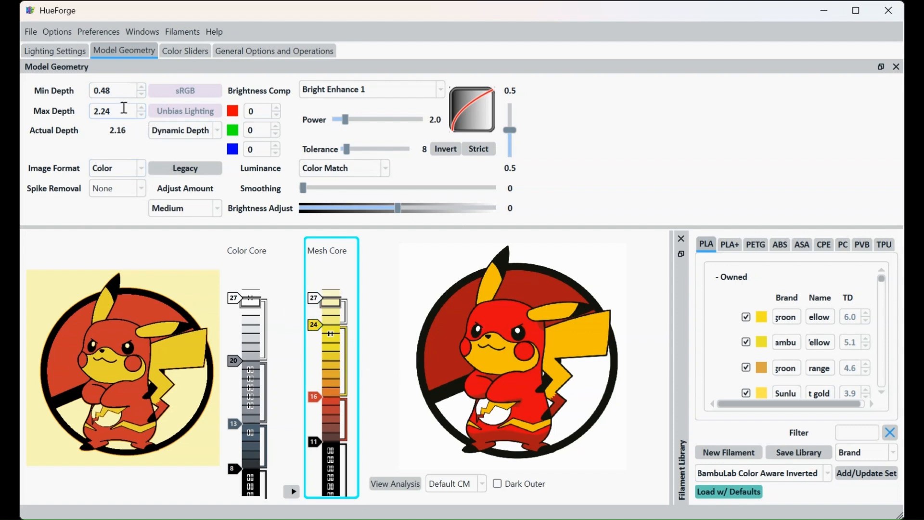
{"action": "left_click", "coordinate": [140, 107]}
{"action": "left_click", "coordinate": [140, 107]}
{"action": "left_click", "coordinate": [140, 107]}
{"action": "left_click", "coordinate": [130, 91]}
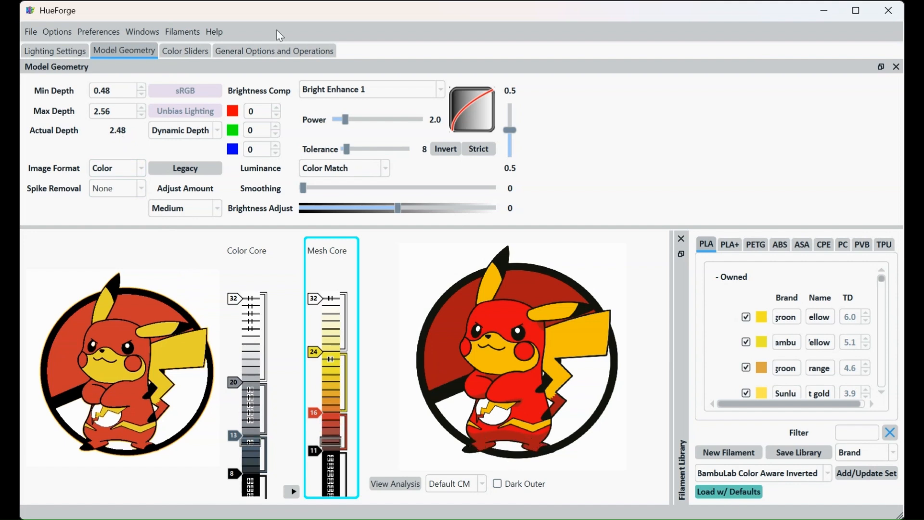
{"action": "left_click", "coordinate": [255, 51]}
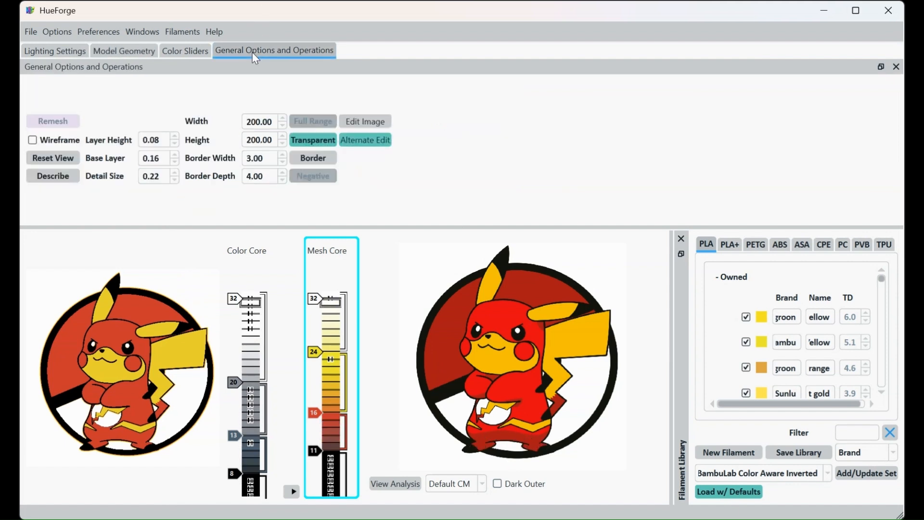
Copy the red filament from the second slider to the unused fifth one, and flip the black marker to the Mesh Core's opposite side
{"action": "left_click", "coordinate": [178, 50]}
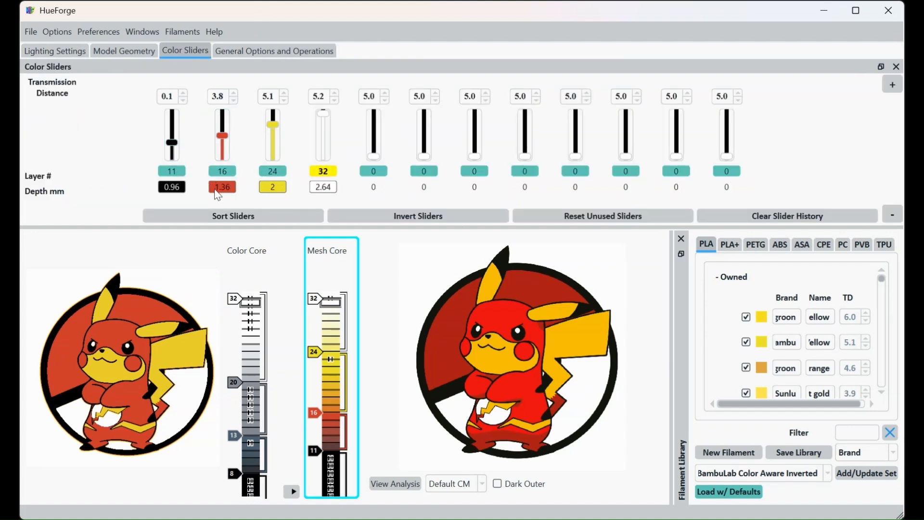
{"action": "left_click_drag", "start_coordinate": [215, 194], "coordinate": [375, 185]}
{"action": "mouse_move", "coordinate": [375, 185]}
{"action": "left_mouse_down"}
{"action": "mouse_move", "coordinate": [223, 195]}
{"action": "mouse_move", "coordinate": [384, 186]}
{"action": "mouse_move", "coordinate": [373, 189]}
{"action": "left_mouse_up"}
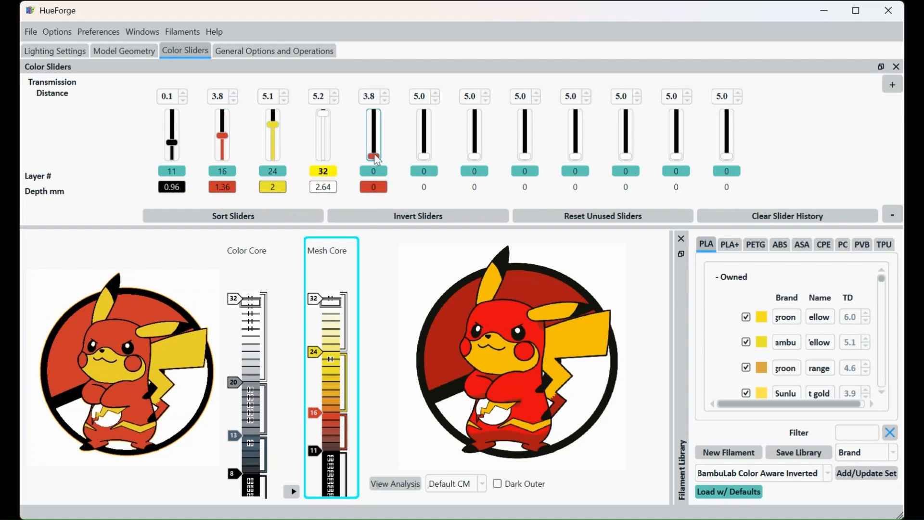
{"action": "mouse_move", "coordinate": [375, 157]}
{"action": "left_mouse_down"}
{"action": "mouse_move", "coordinate": [374, 130]}
{"action": "mouse_move", "coordinate": [365, 174]}
{"action": "left_mouse_up"}
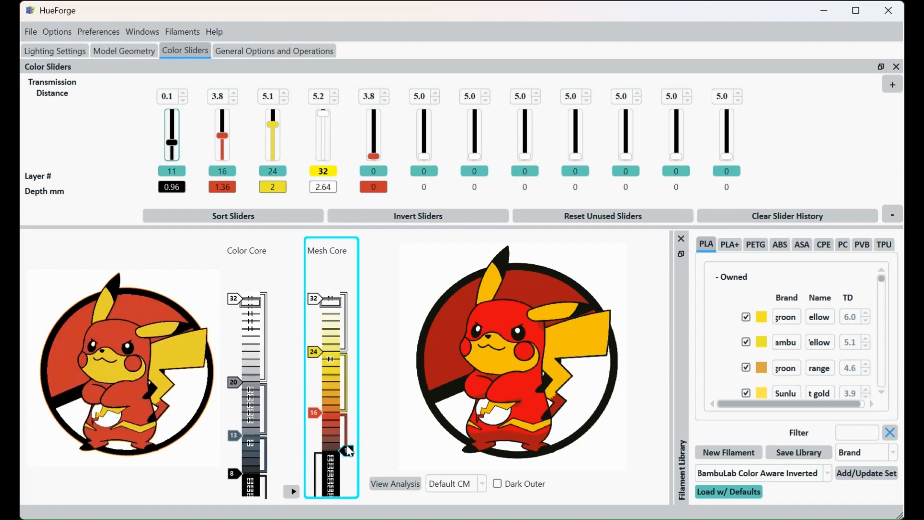
{"action": "left_click_drag", "start_coordinate": [348, 450], "coordinate": [349, 454]}
On the Color Core, set the blue-grey and grey sliders to layer 0 and the black slider to layer 11
{"action": "left_click", "coordinate": [292, 492]}
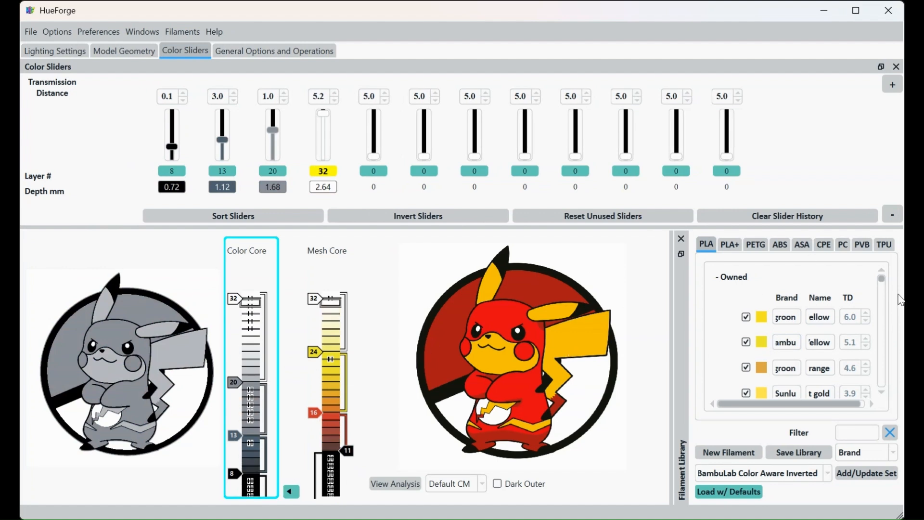
{"action": "left_click", "coordinate": [746, 341]}
{"action": "left_click_drag", "start_coordinate": [223, 142], "coordinate": [222, 157]}
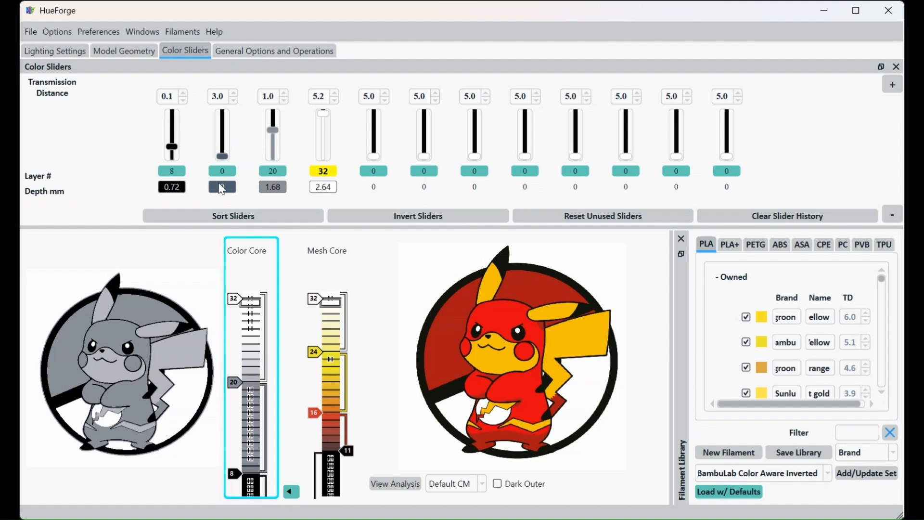
{"action": "left_click_drag", "start_coordinate": [270, 131], "coordinate": [267, 178]}
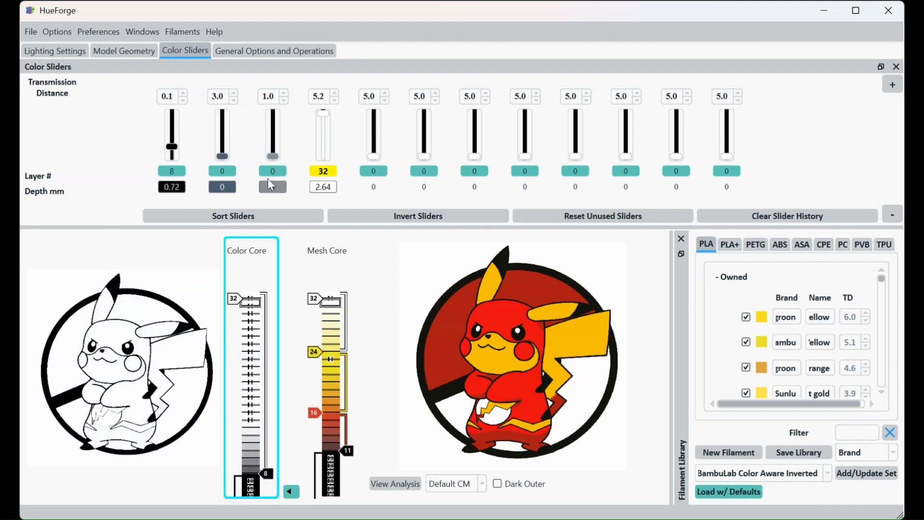
{"action": "left_click_drag", "start_coordinate": [172, 150], "coordinate": [170, 143]}
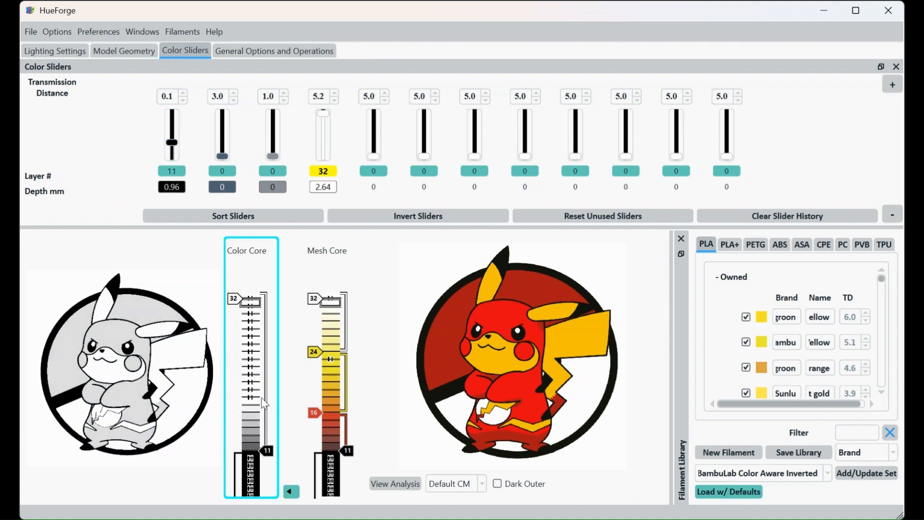
Copy the Mesh Core's red to layer 16 and yellow to layer 24 of the Color Core, and sort the Color Core's sliders
{"action": "left_click", "coordinate": [291, 491]}
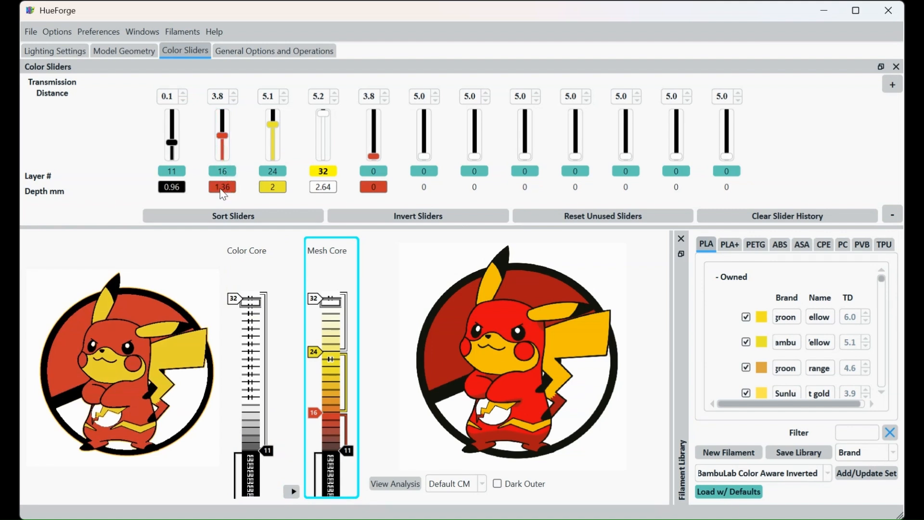
{"action": "left_click_drag", "start_coordinate": [222, 193], "coordinate": [249, 413]}
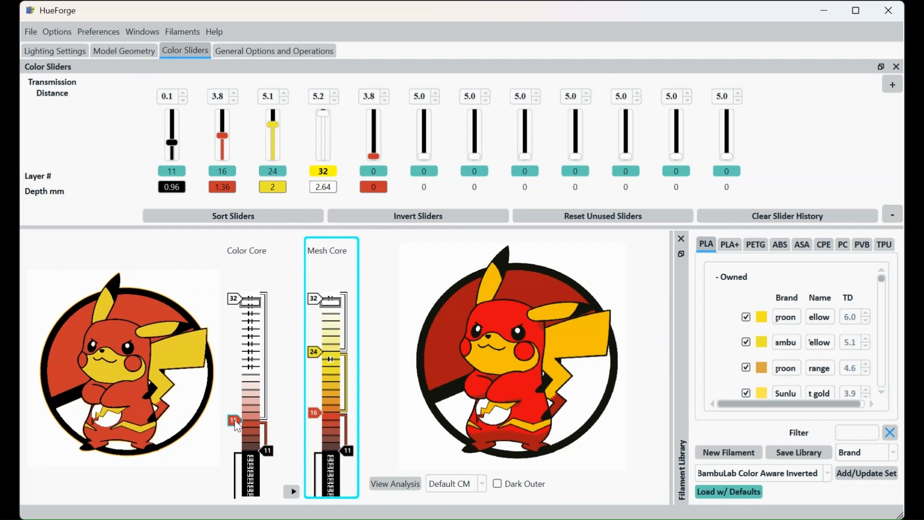
{"action": "left_click_drag", "start_coordinate": [235, 421], "coordinate": [236, 415]}
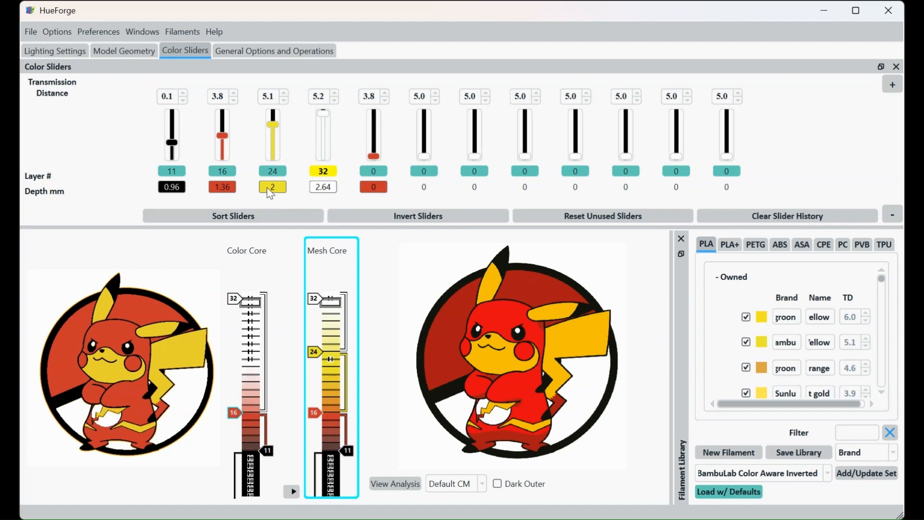
{"action": "mouse_move", "coordinate": [271, 188]}
{"action": "left_mouse_down"}
{"action": "mouse_move", "coordinate": [263, 380]}
{"action": "mouse_move", "coordinate": [234, 354]}
{"action": "left_mouse_up"}
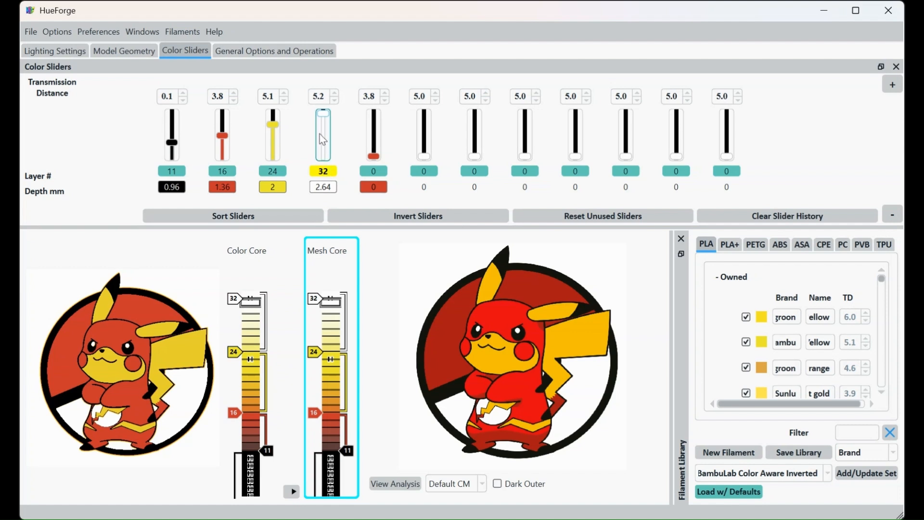
{"action": "left_click", "coordinate": [291, 492]}
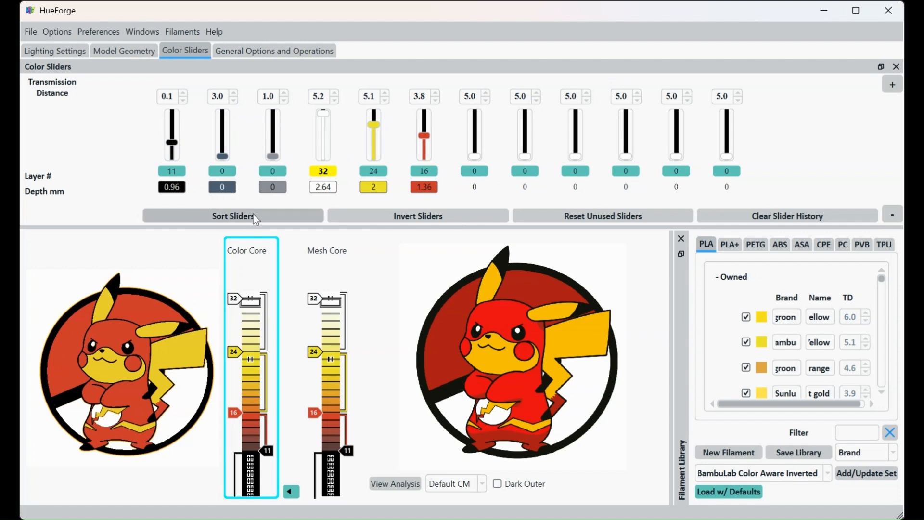
{"action": "left_click", "coordinate": [217, 222]}
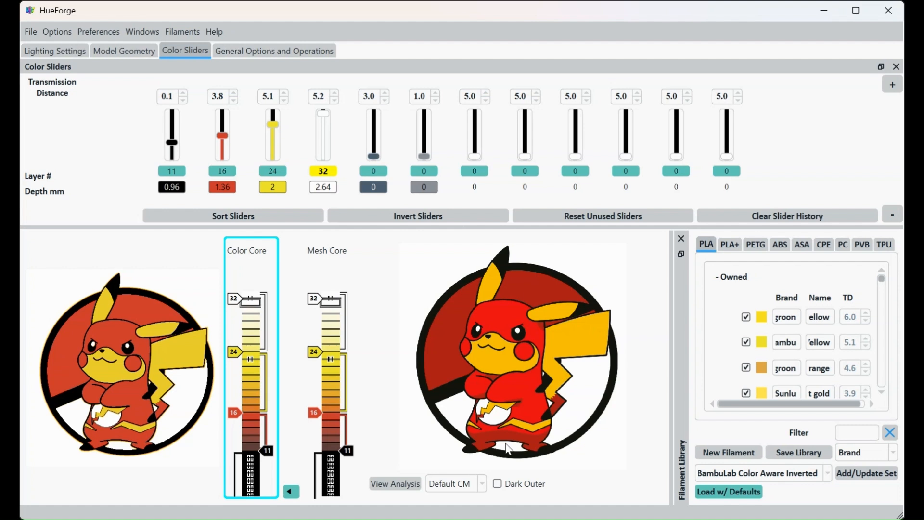
{"action": "mouse_move", "coordinate": [311, 352]}
{"action": "left_mouse_down"}
{"action": "mouse_move", "coordinate": [313, 370]}
{"action": "mouse_move", "coordinate": [313, 353]}
{"action": "left_mouse_up"}
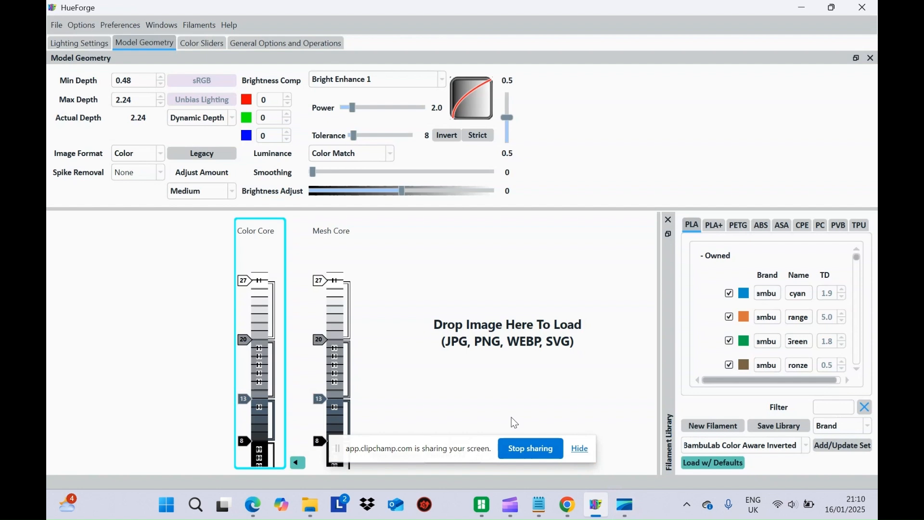
{"action": "left_click", "coordinate": [579, 449]}
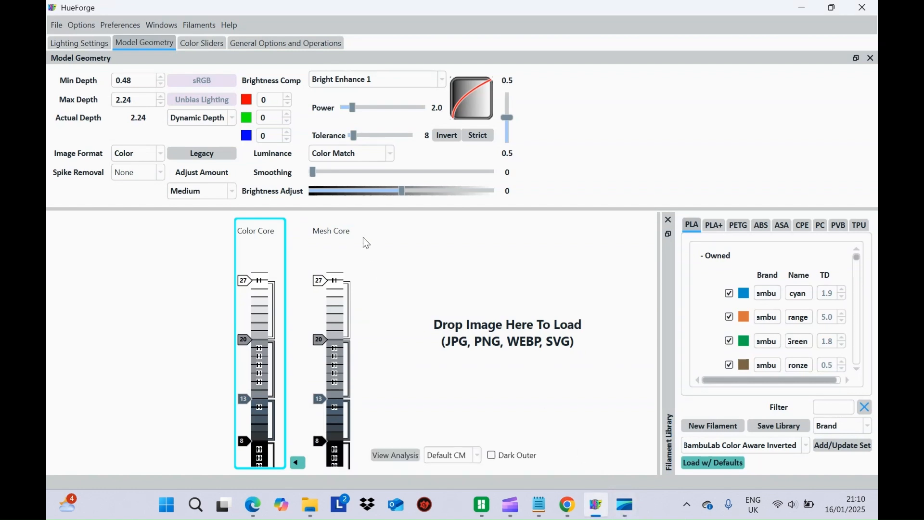
Load the lighthouse image 1 (25) from the Desktop folder
{"action": "left_click", "coordinate": [55, 25]}
{"action": "mouse_move", "coordinate": [59, 41]}
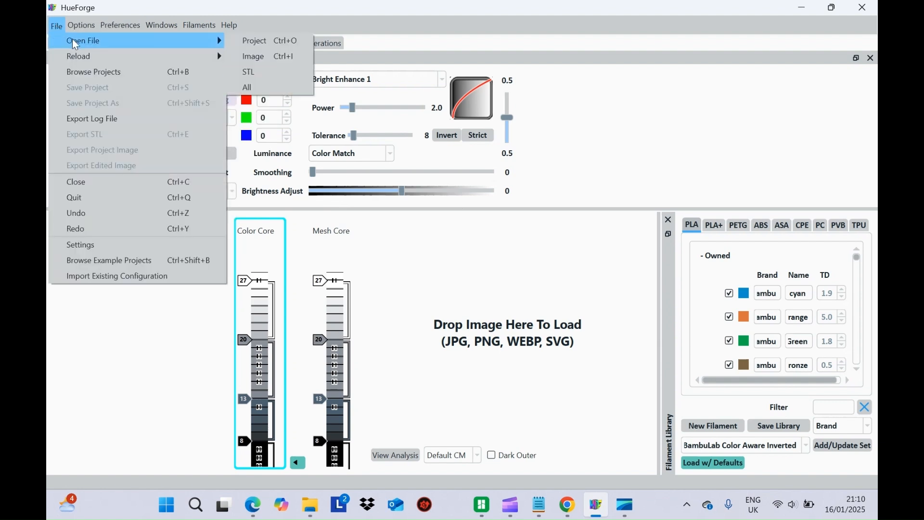
{"action": "left_click", "coordinate": [267, 57]}
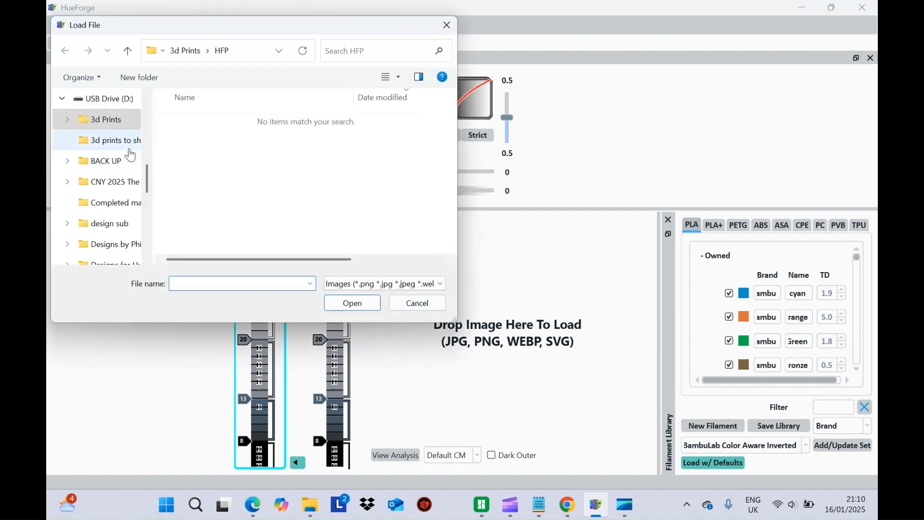
{"action": "left_click_drag", "start_coordinate": [149, 176], "coordinate": [147, 103]}
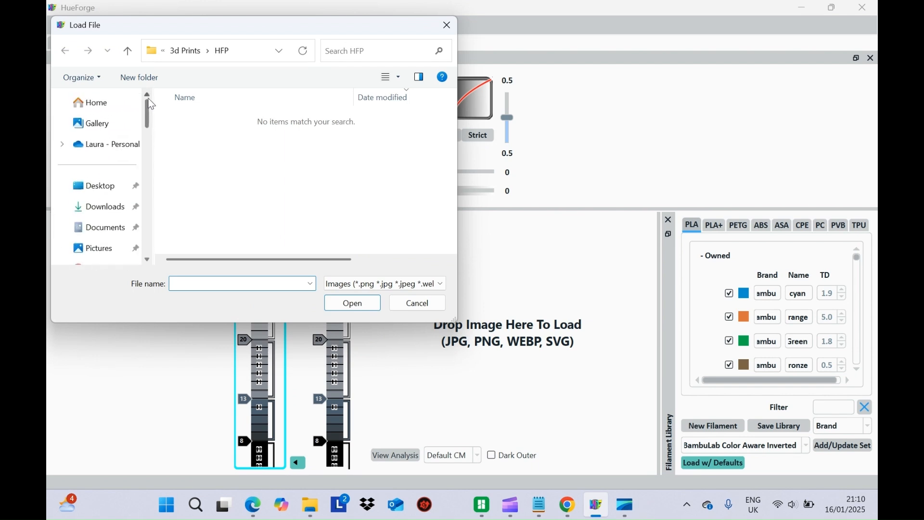
{"action": "left_click", "coordinate": [107, 194]}
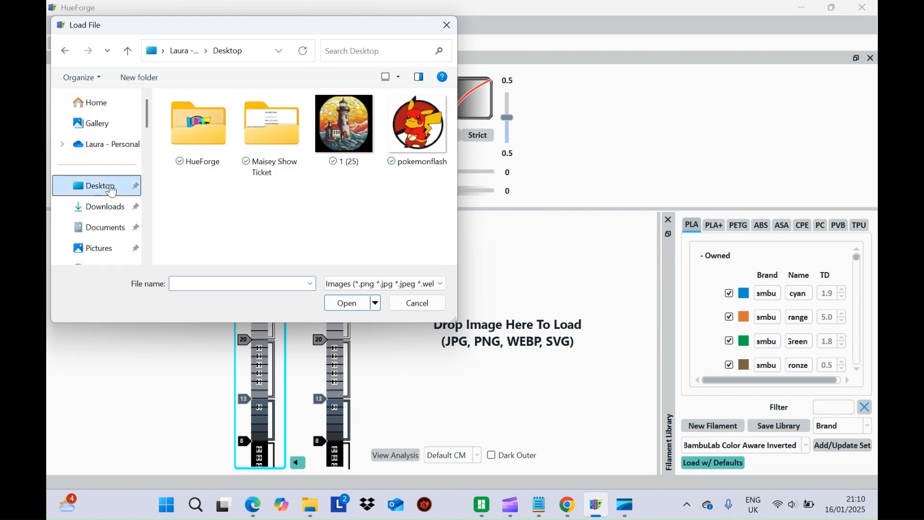
{"action": "left_click", "coordinate": [340, 131]}
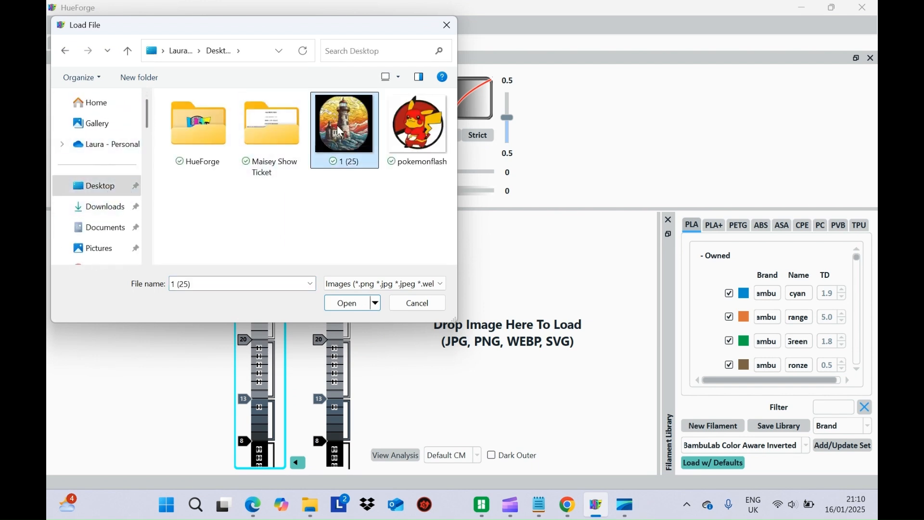
{"action": "left_click", "coordinate": [344, 304]}
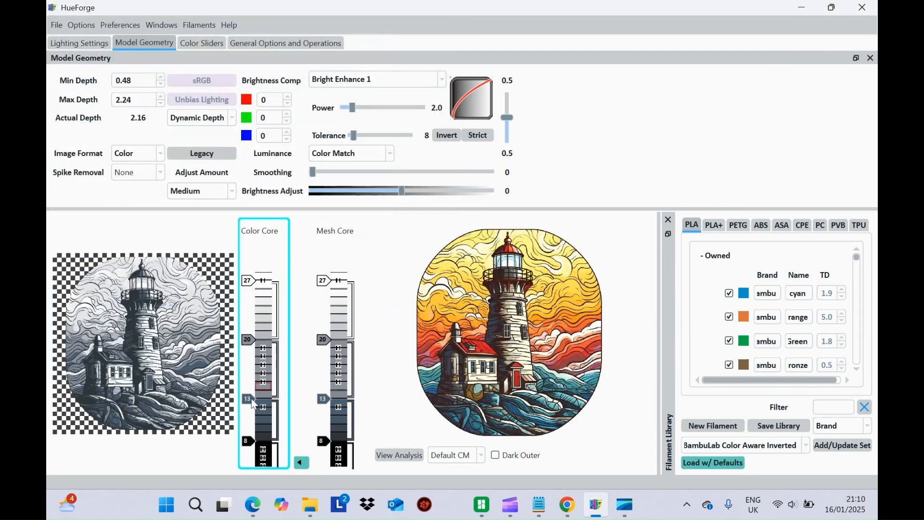
Make the Mesh Core active and set its blue-grey and grey sliders to layer 0
{"action": "left_click", "coordinate": [301, 462]}
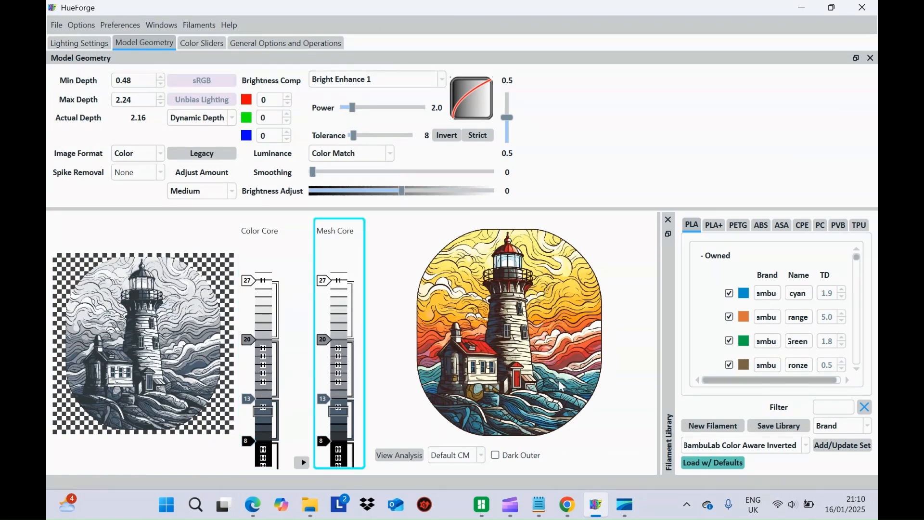
{"action": "mouse_move", "coordinate": [559, 385]}
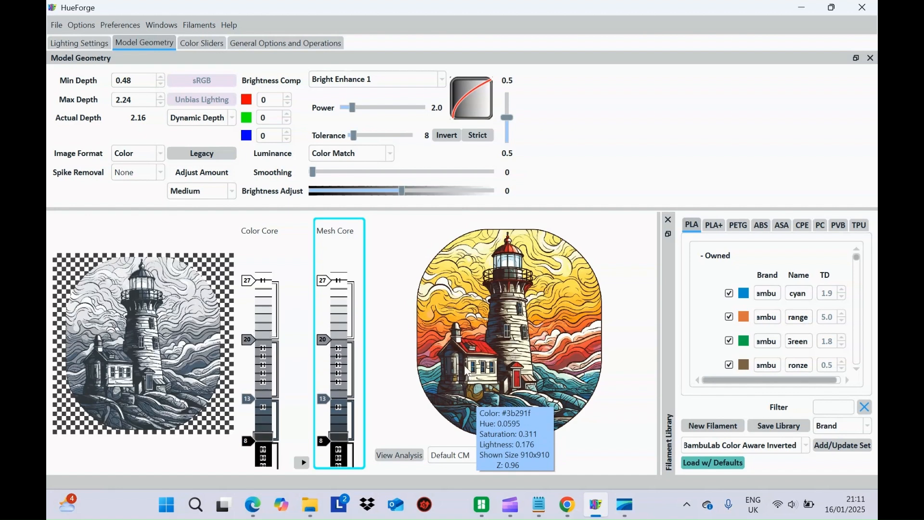
{"action": "left_click", "coordinate": [191, 44]}
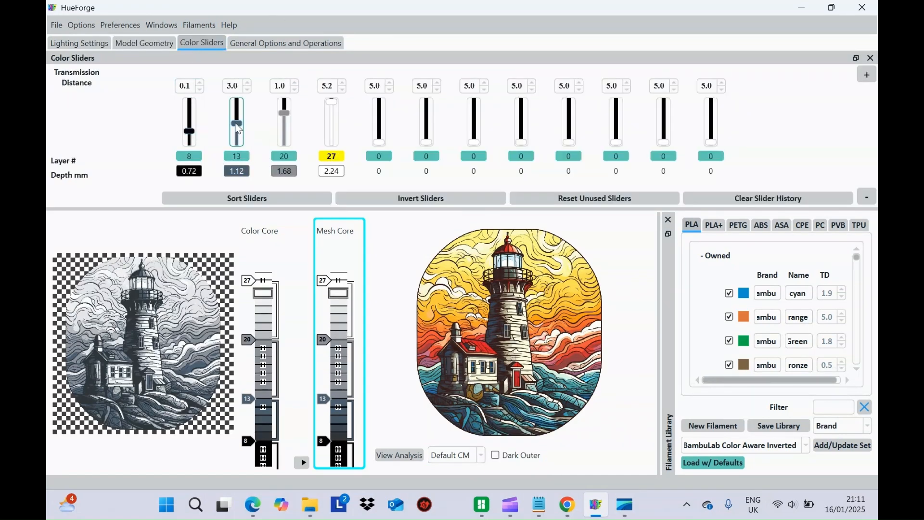
{"action": "left_click_drag", "start_coordinate": [238, 124], "coordinate": [237, 143]}
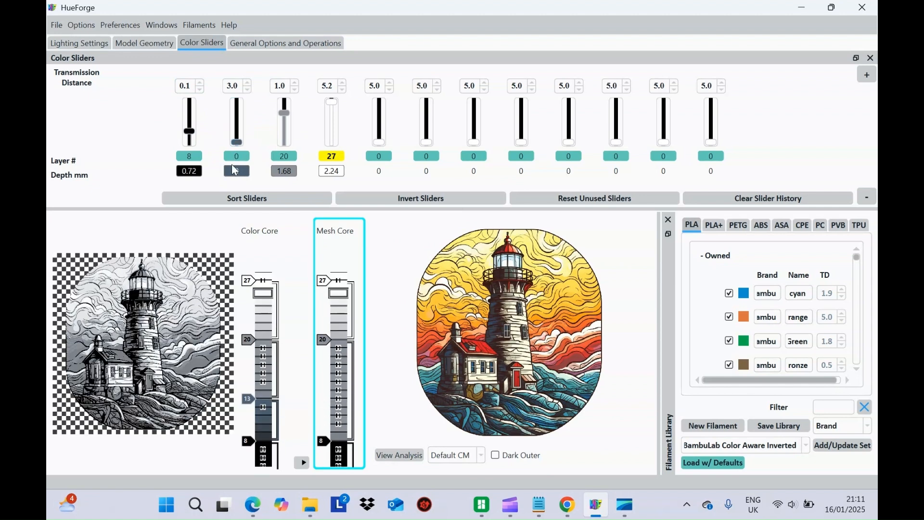
{"action": "left_click_drag", "start_coordinate": [288, 118], "coordinate": [284, 144]}
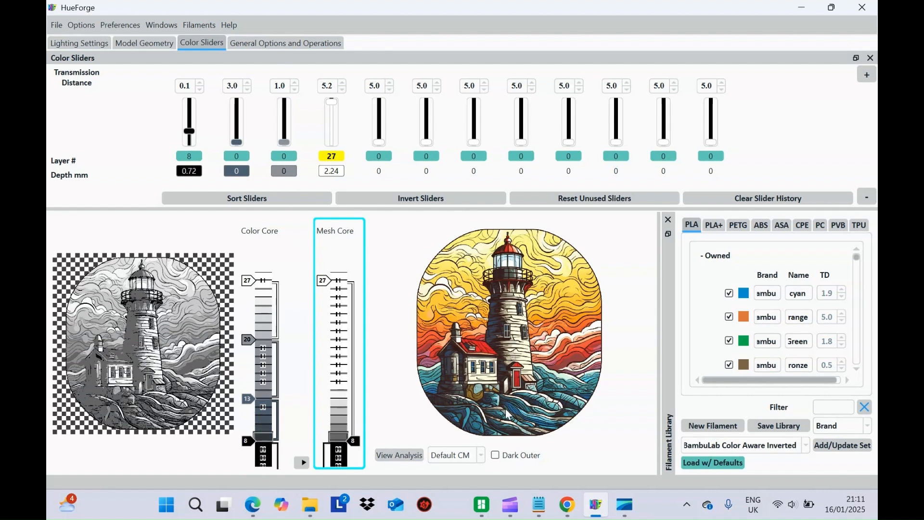
Sample colours at several spots of the lighthouse image, including the clouds and the door, to see which filament shades it needs
{"action": "mouse_move", "coordinate": [505, 408]}
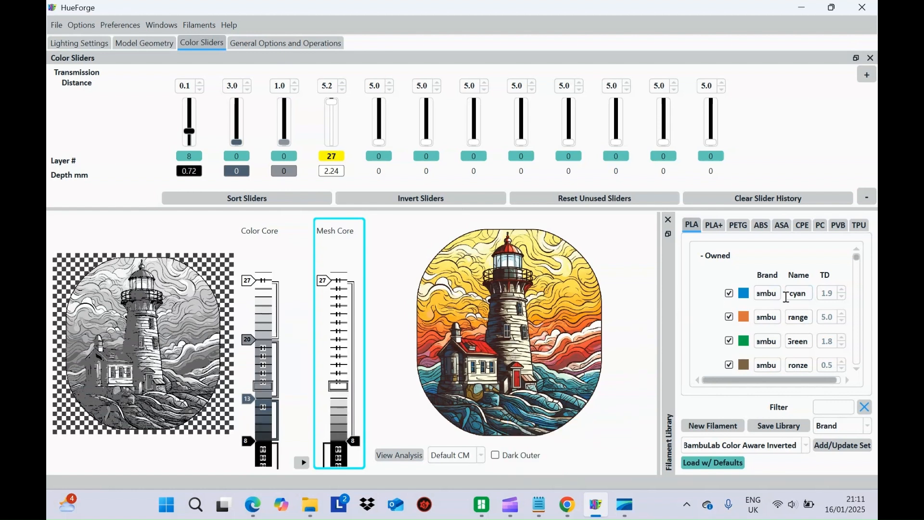
{"action": "mouse_move", "coordinate": [628, 333]}
{"action": "left_click", "coordinate": [827, 406]}
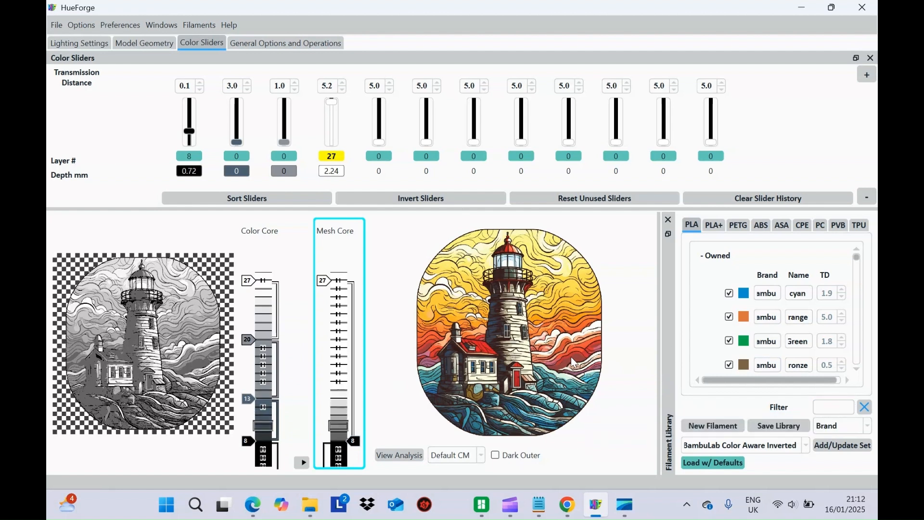
{"action": "right_click", "coordinate": [543, 339]}
{"action": "right_click", "coordinate": [538, 319]}
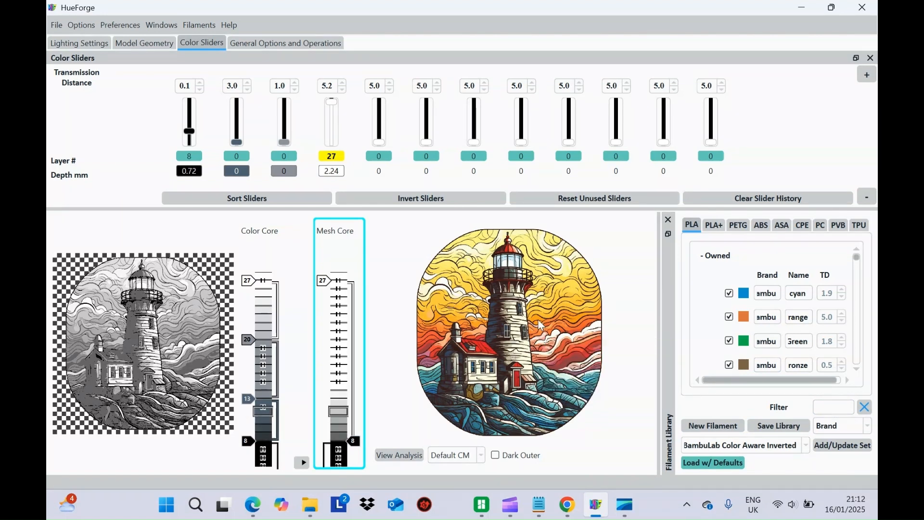
{"action": "right_click", "coordinate": [537, 320]}
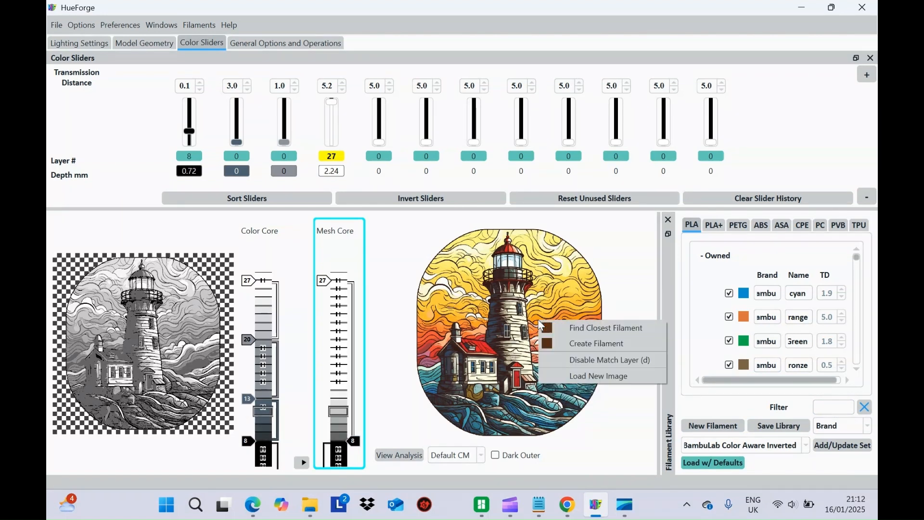
{"action": "right_click", "coordinate": [426, 340]}
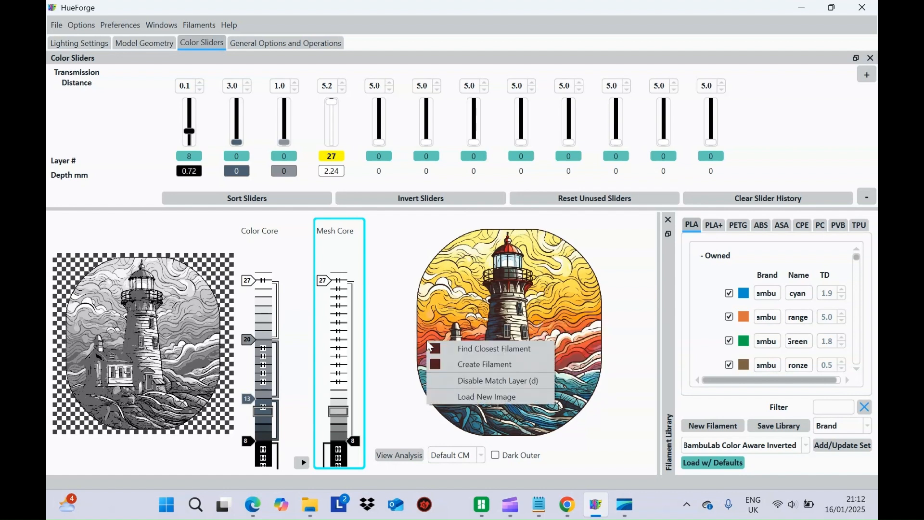
{"action": "right_click", "coordinate": [571, 359]}
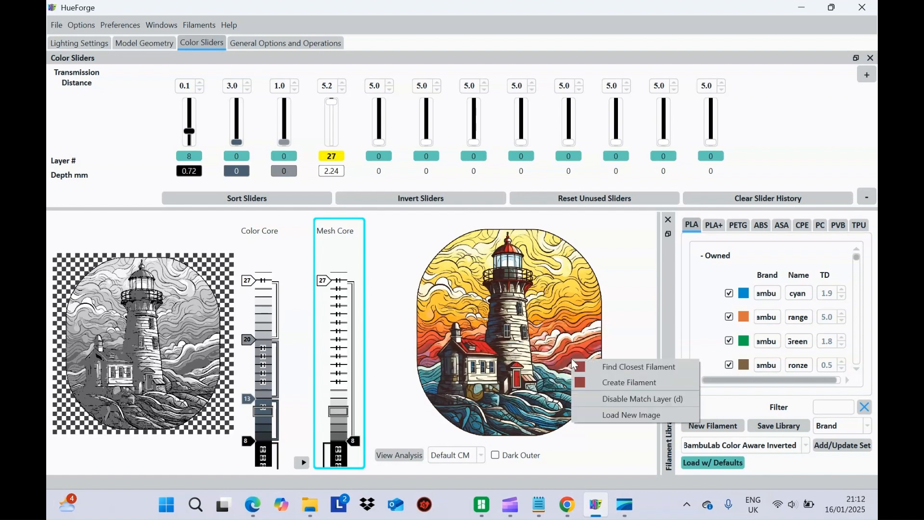
{"action": "right_click", "coordinate": [515, 378]}
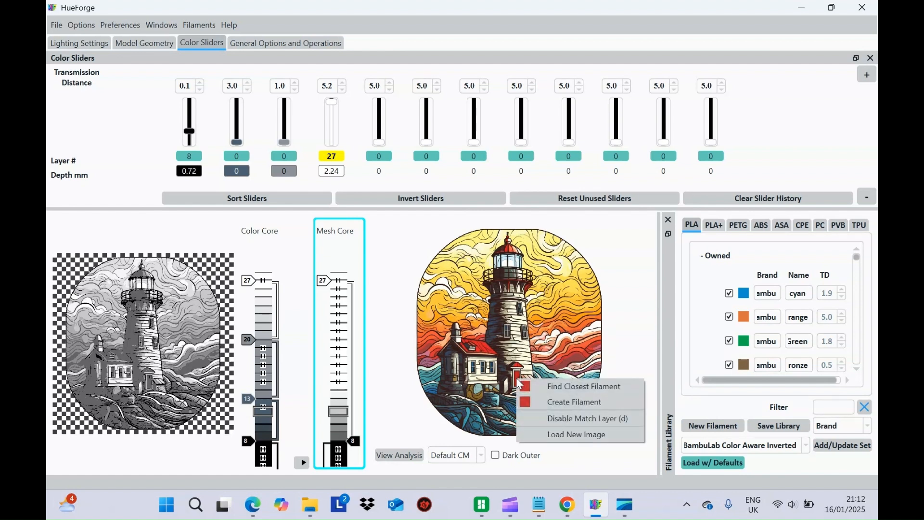
{"action": "left_click", "coordinate": [568, 355]}
{"action": "right_click", "coordinate": [568, 355]}
{"action": "left_click", "coordinate": [617, 333]}
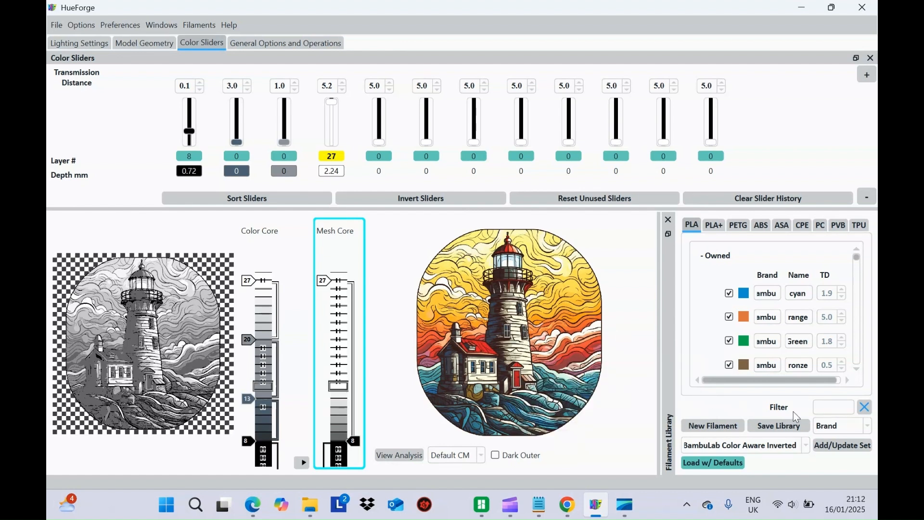
Filter the filament library for red, assign Bambu red to the Mesh Core's second slider and set it to layer 15
{"action": "left_click", "coordinate": [834, 409]}
{"action": "type", "text": "red"}
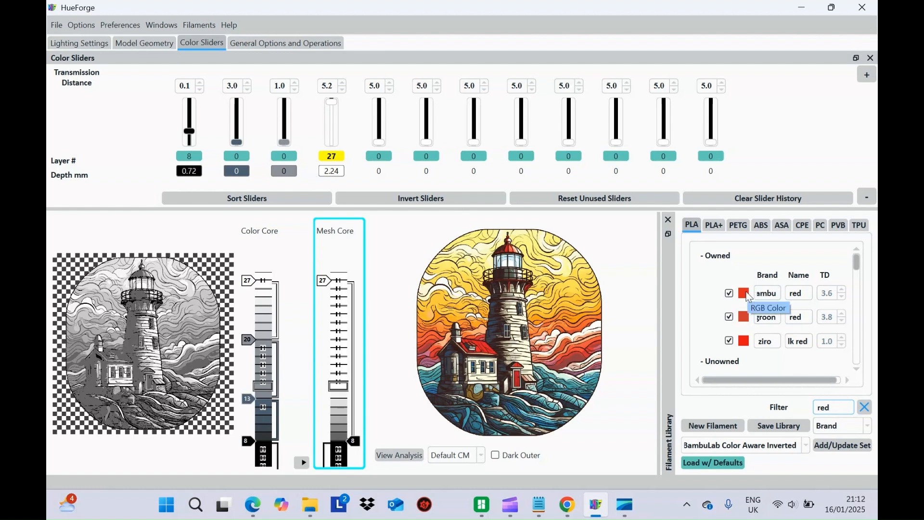
{"action": "left_click_drag", "start_coordinate": [748, 297], "coordinate": [314, 197]}
{"action": "left_click_drag", "start_coordinate": [314, 197], "coordinate": [245, 176]}
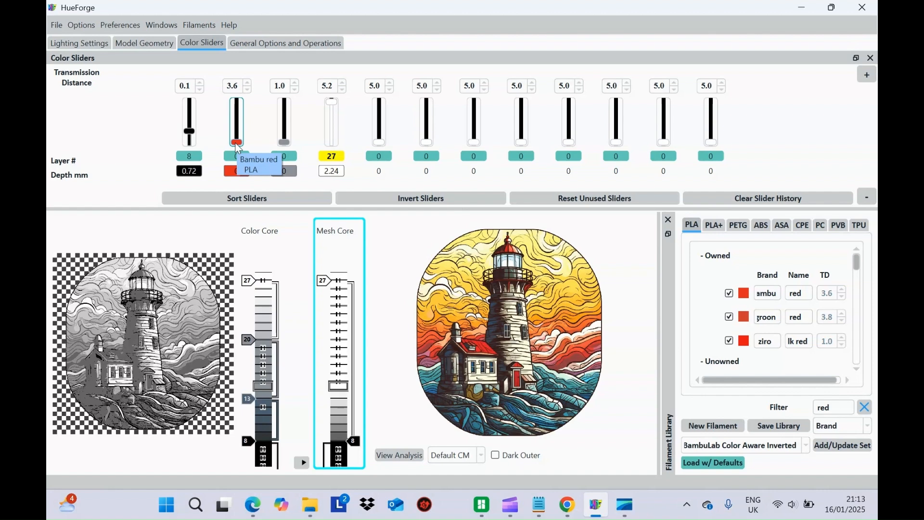
{"action": "left_click_drag", "start_coordinate": [236, 142], "coordinate": [239, 123]}
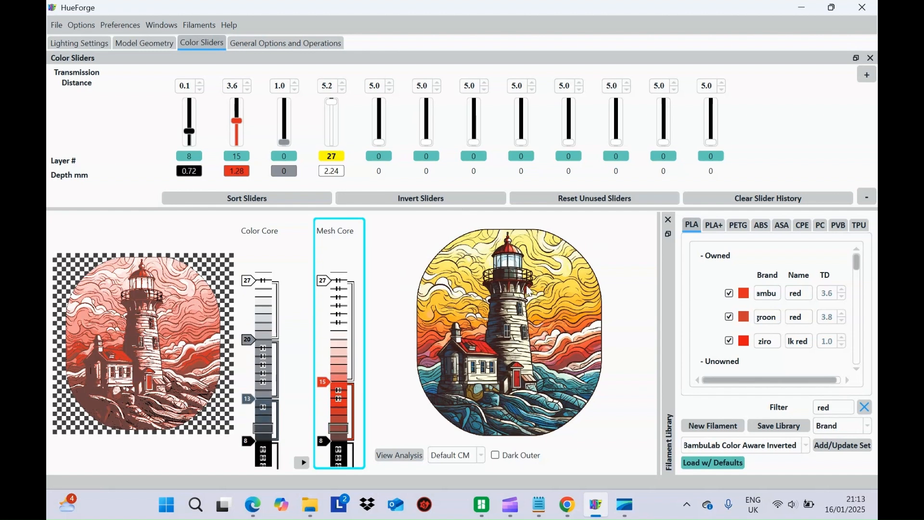
Filter the filament library for yellow and replace the grey on the Mesh Core's third slider with the Bambu yellow
{"action": "mouse_move", "coordinate": [531, 293]}
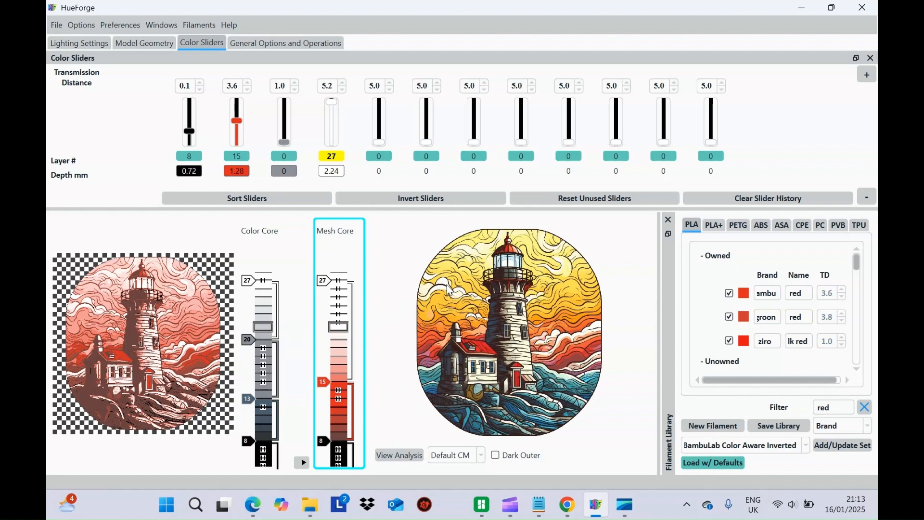
{"action": "mouse_move", "coordinate": [447, 289]}
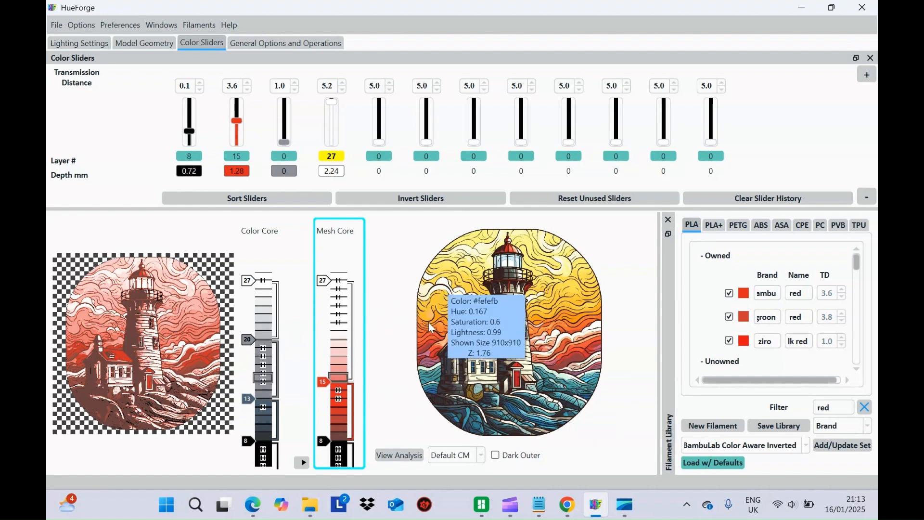
{"action": "mouse_move", "coordinate": [428, 323]}
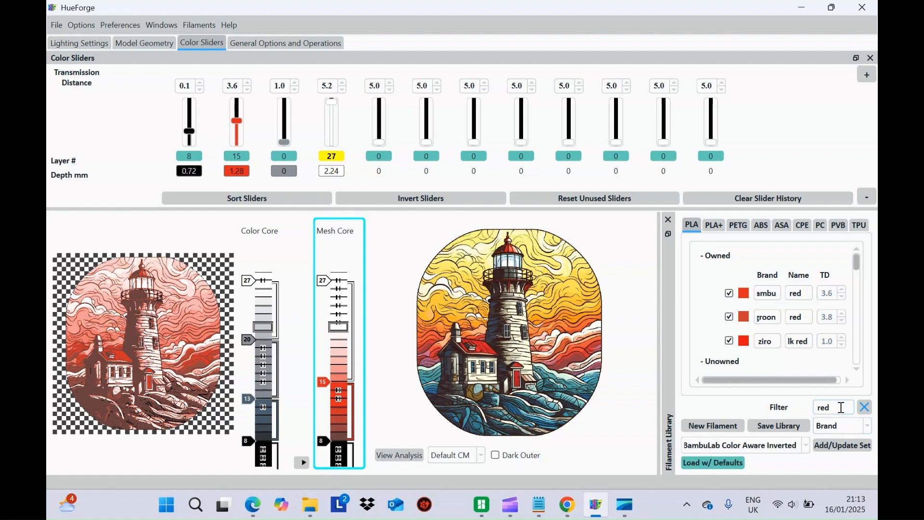
{"action": "left_click_drag", "start_coordinate": [841, 408], "coordinate": [775, 412]}
{"action": "type", "text": "yellow"}
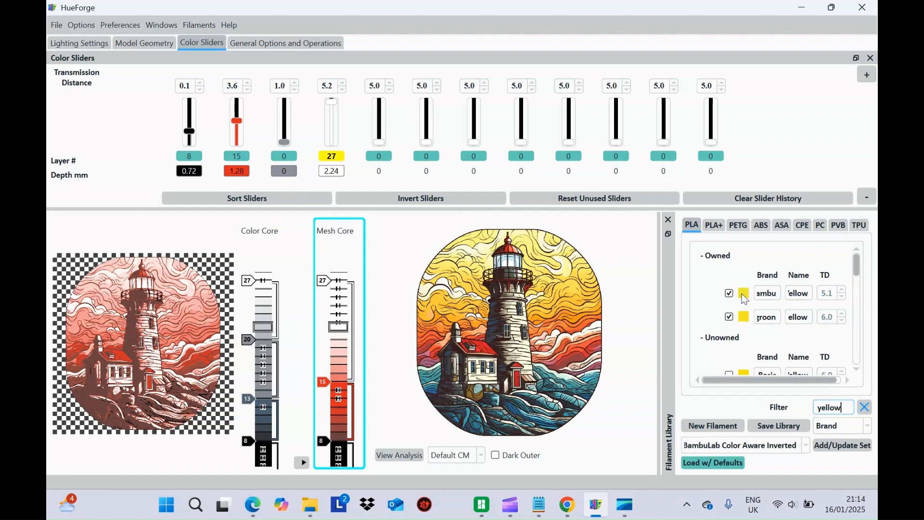
{"action": "left_click_drag", "start_coordinate": [741, 294], "coordinate": [287, 134]}
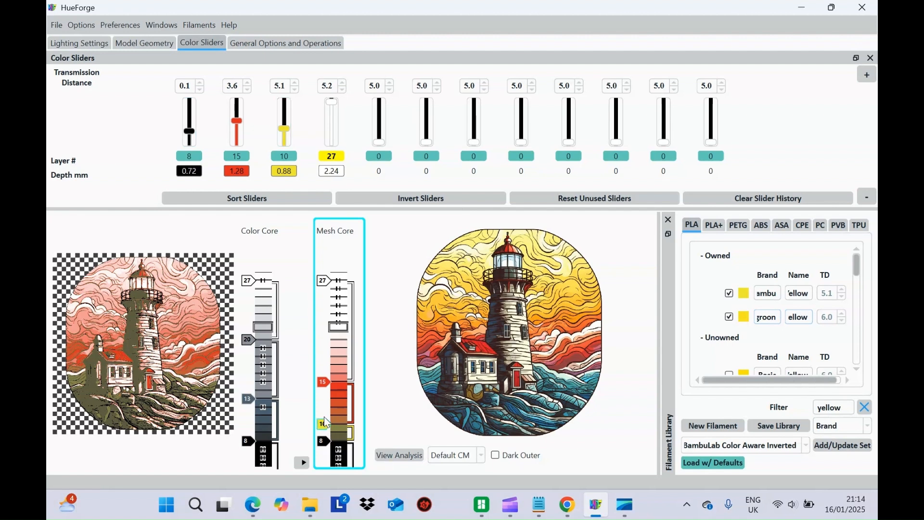
Raise the yellow marker on the Mesh Core above the red one to layer 23
{"action": "left_click_drag", "start_coordinate": [323, 422], "coordinate": [329, 380]}
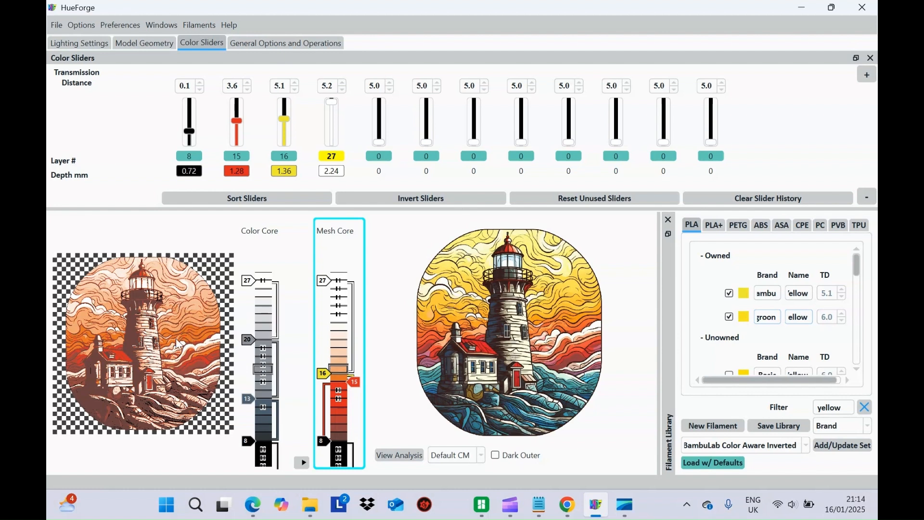
{"action": "left_click_drag", "start_coordinate": [322, 373], "coordinate": [325, 343]}
{"action": "left_click_drag", "start_coordinate": [326, 342], "coordinate": [330, 321]}
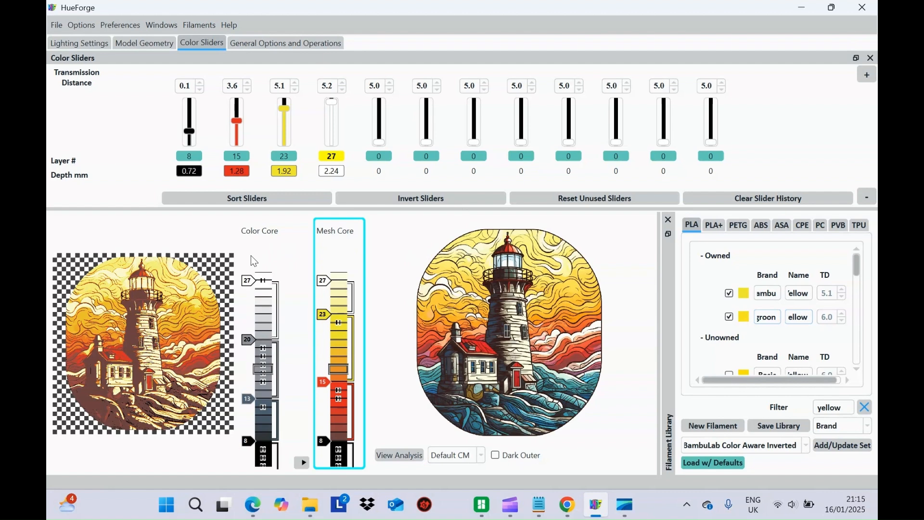
Raise the model's maximum depth to 2.56 and move the Mesh Core's yellow marker to layer 24
{"action": "left_click", "coordinate": [128, 42]}
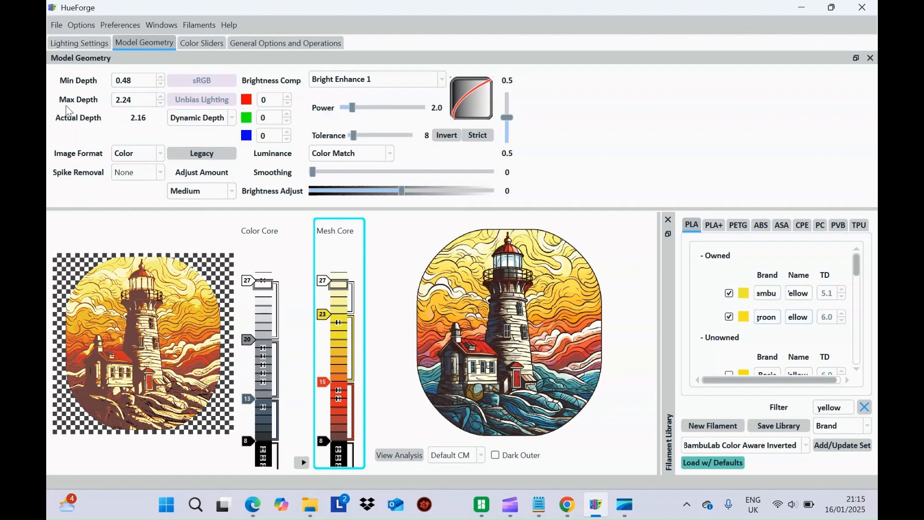
{"action": "left_click", "coordinate": [161, 97]}
{"action": "left_click", "coordinate": [160, 97]}
{"action": "left_click", "coordinate": [139, 81]}
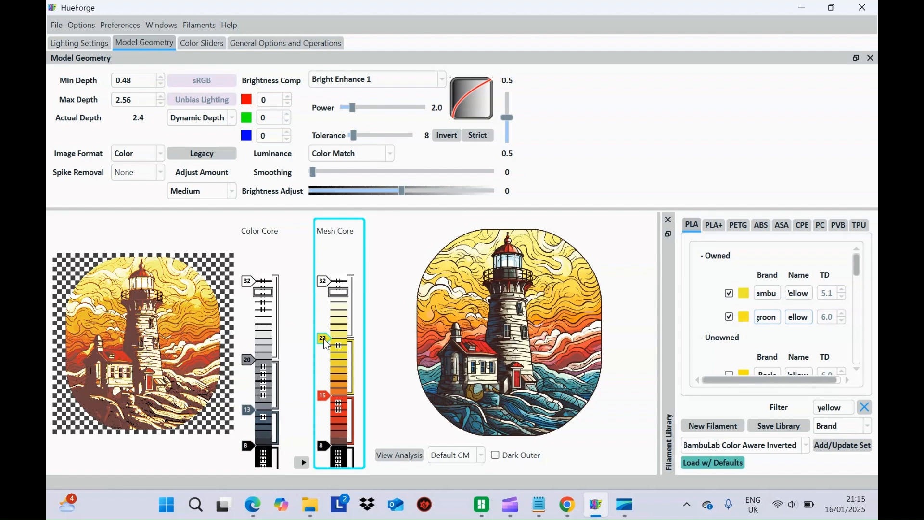
{"action": "scroll", "coordinate": [325, 339], "scroll_direction": "up", "scroll_amount": 1}
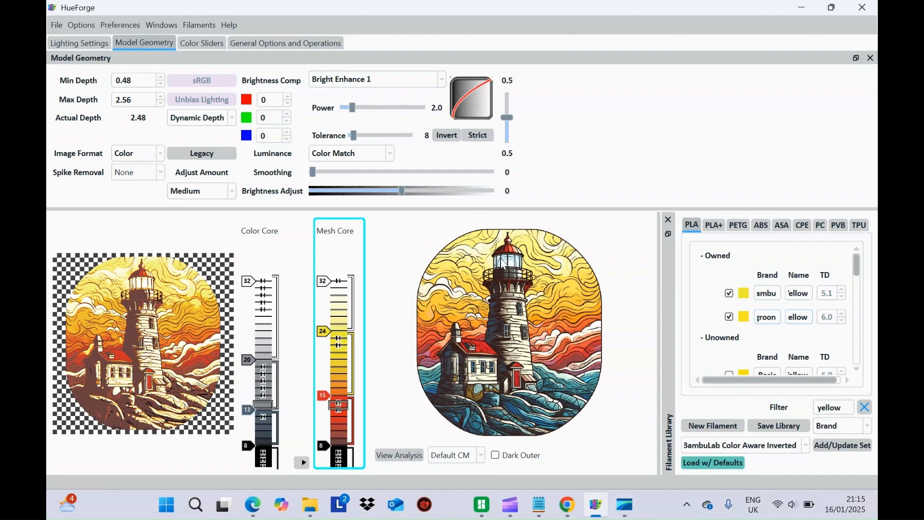
{"action": "mouse_move", "coordinate": [512, 266]}
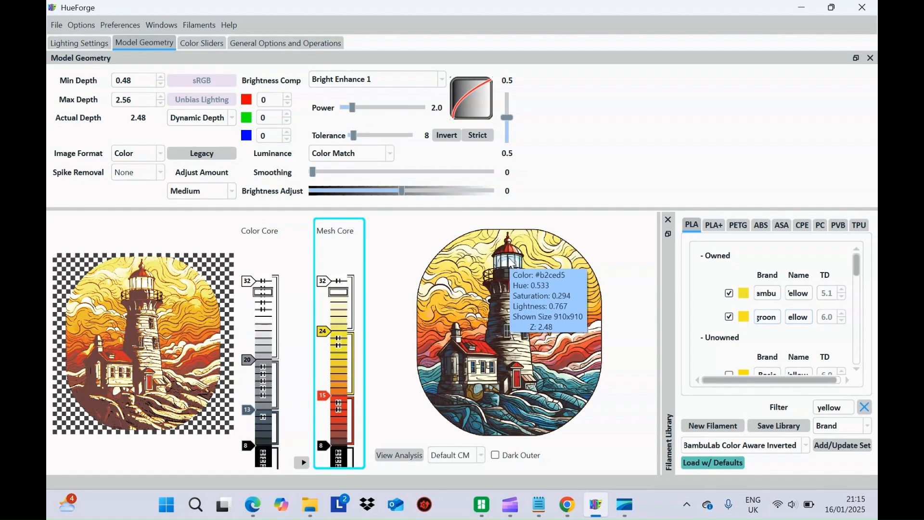
Clear the yellow filter in the filament library and filter the list for blue
{"action": "mouse_move", "coordinate": [466, 419]}
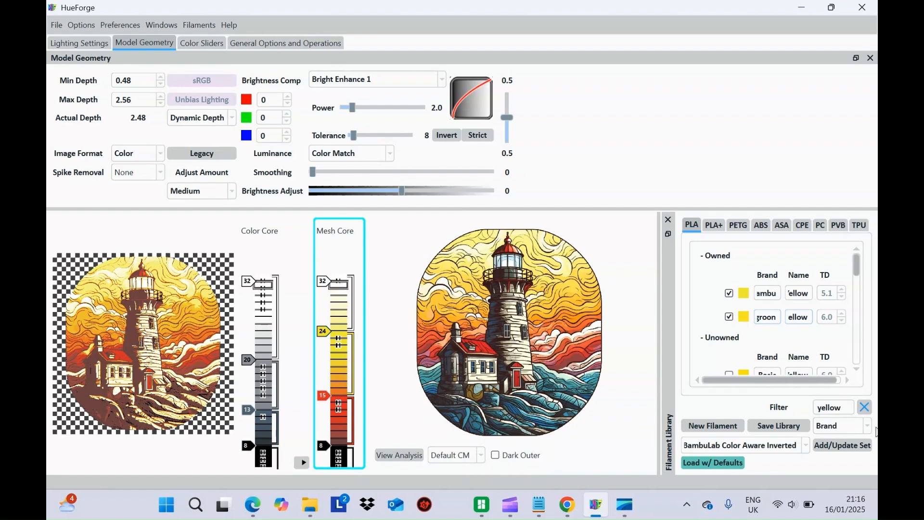
{"action": "left_click", "coordinate": [864, 406]}
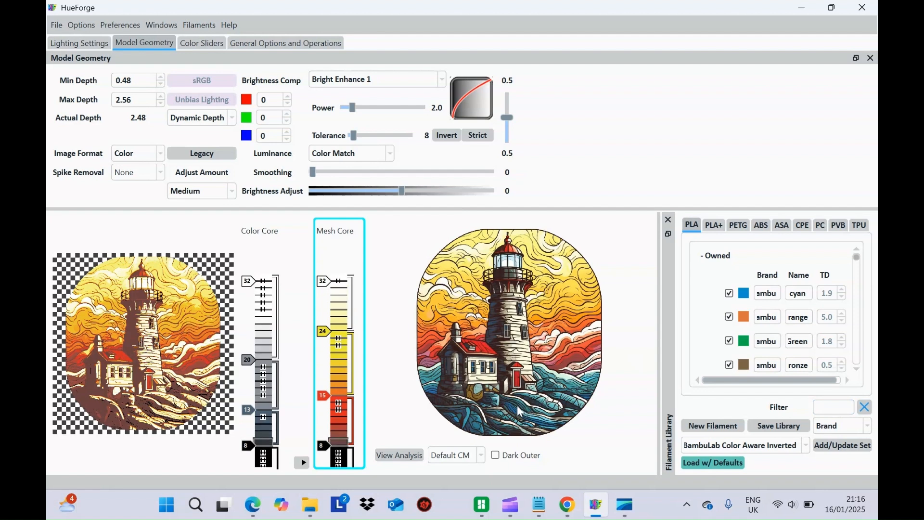
{"action": "mouse_move", "coordinate": [519, 410]}
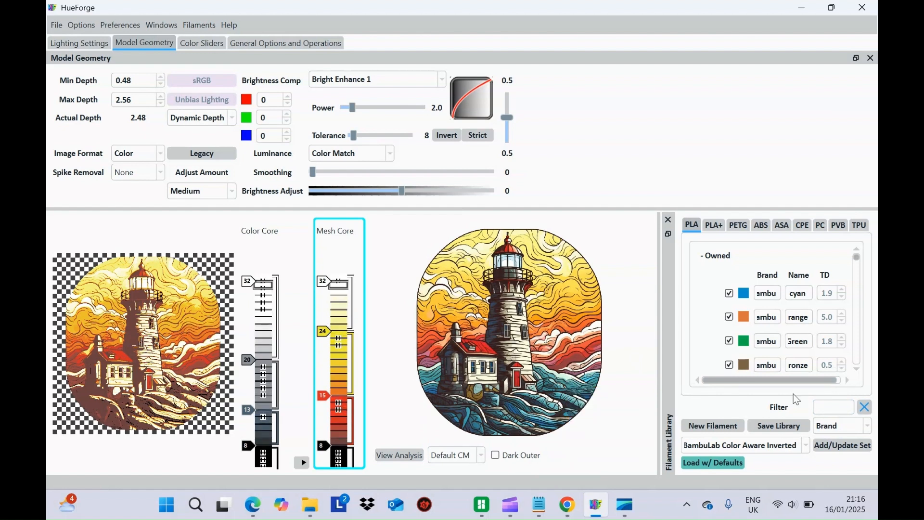
{"action": "left_click", "coordinate": [835, 408]}
{"action": "type", "text": "blue"}
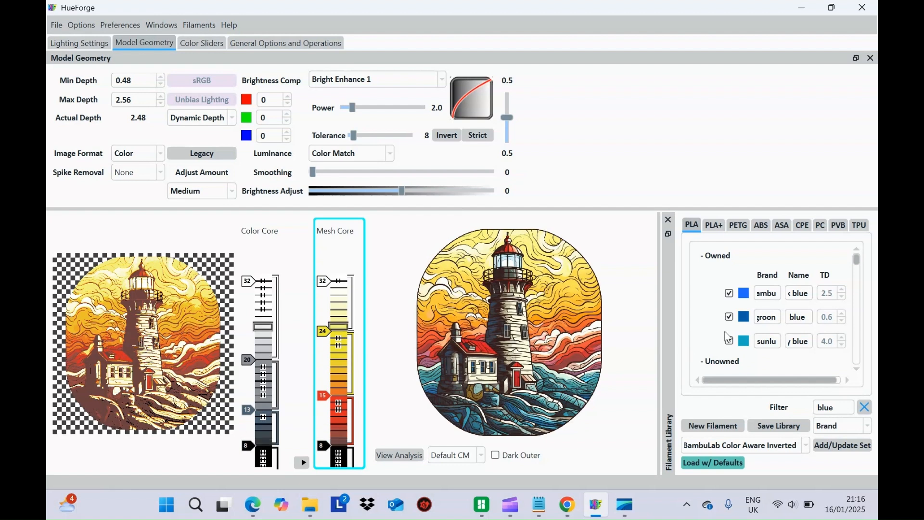
Assign the owned Sunlu blue filament to the fifth color slider and raise it to layer 12
{"action": "mouse_move", "coordinate": [744, 340]}
{"action": "left_mouse_down"}
{"action": "mouse_move", "coordinate": [507, 410]}
{"action": "mouse_move", "coordinate": [563, 406]}
{"action": "mouse_move", "coordinate": [526, 411]}
{"action": "mouse_move", "coordinate": [741, 356]}
{"action": "mouse_move", "coordinate": [745, 343]}
{"action": "left_mouse_up"}
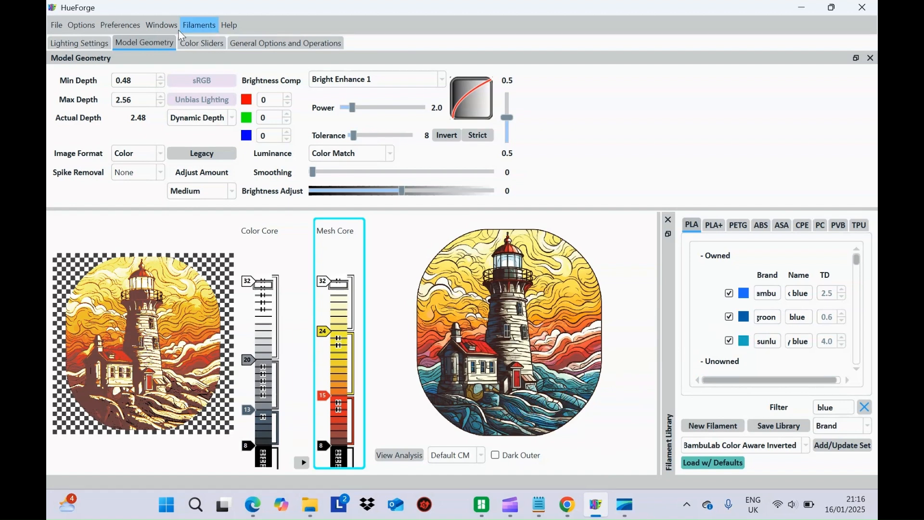
{"action": "left_click", "coordinate": [280, 42]}
{"action": "left_click", "coordinate": [194, 43]}
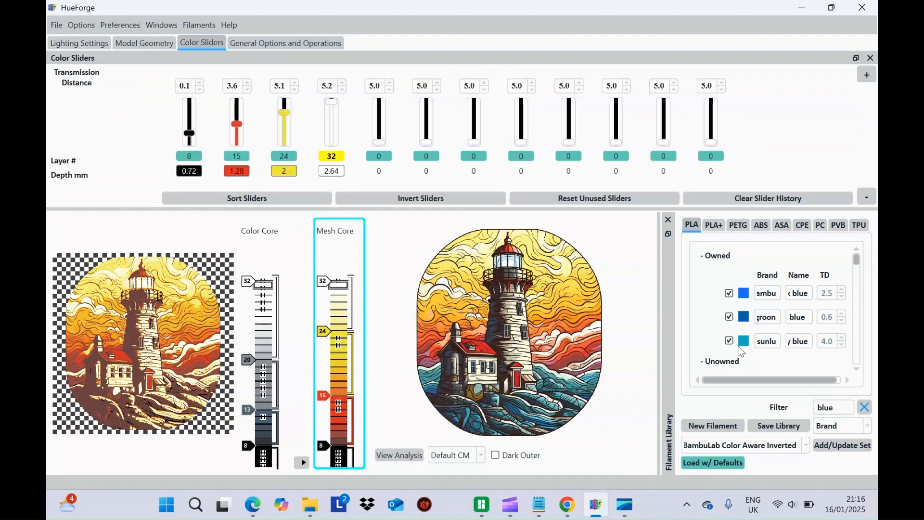
{"action": "left_click_drag", "start_coordinate": [743, 342], "coordinate": [379, 165]}
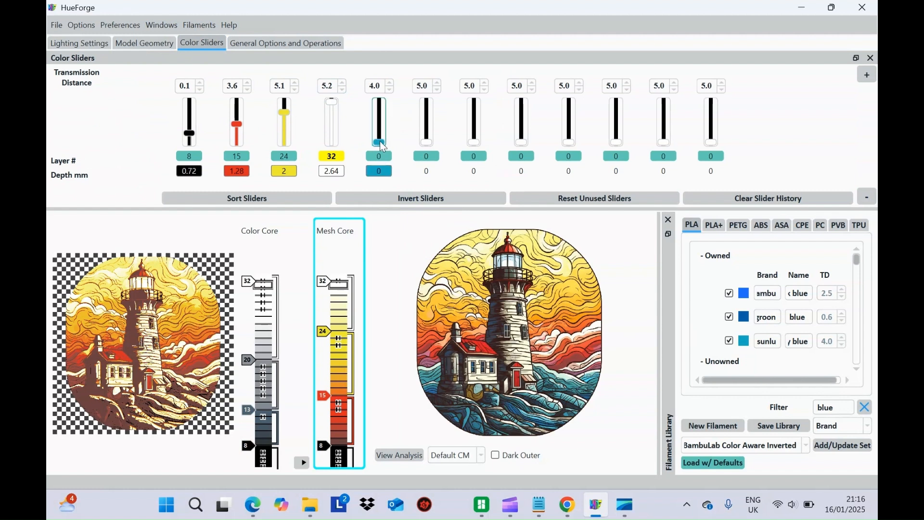
{"action": "left_click_drag", "start_coordinate": [380, 142], "coordinate": [385, 135]}
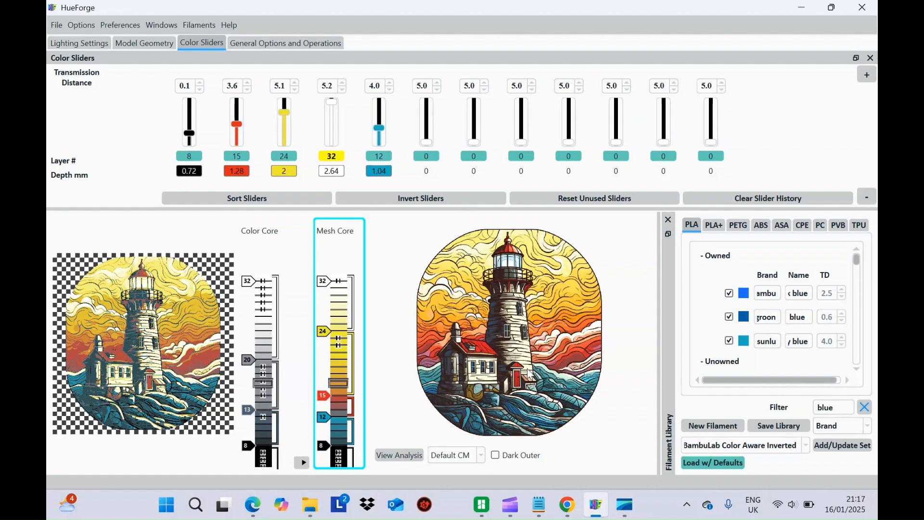
Raise the red marker on the Mesh Core to layer 20
{"action": "mouse_move", "coordinate": [521, 384]}
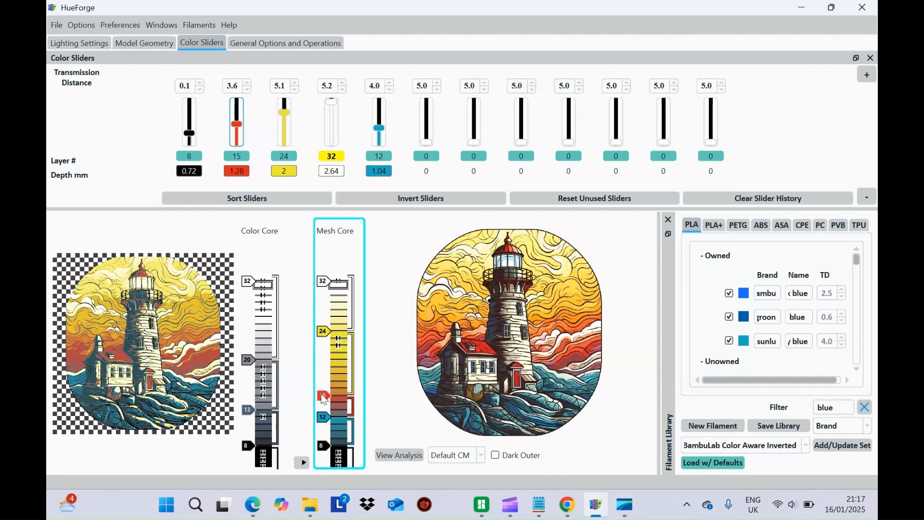
{"action": "left_click_drag", "start_coordinate": [323, 397], "coordinate": [323, 369]}
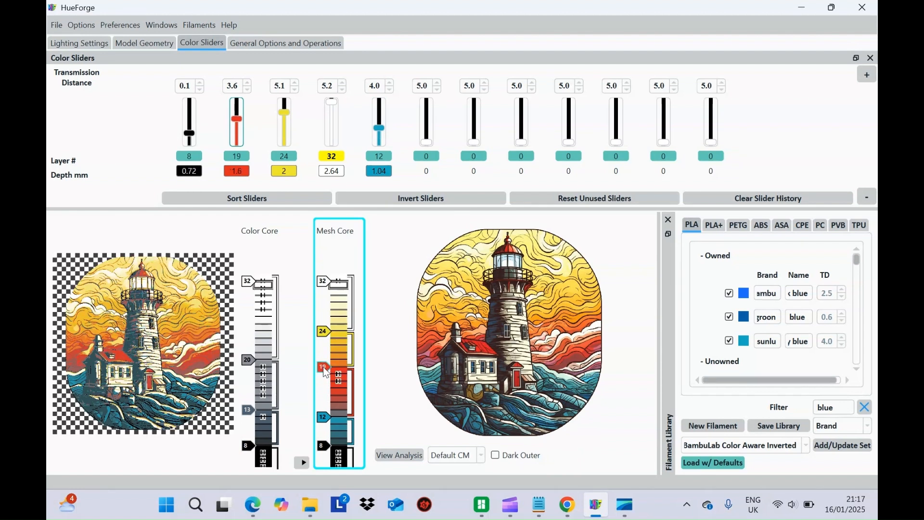
{"action": "left_click_drag", "start_coordinate": [324, 363], "coordinate": [324, 360]}
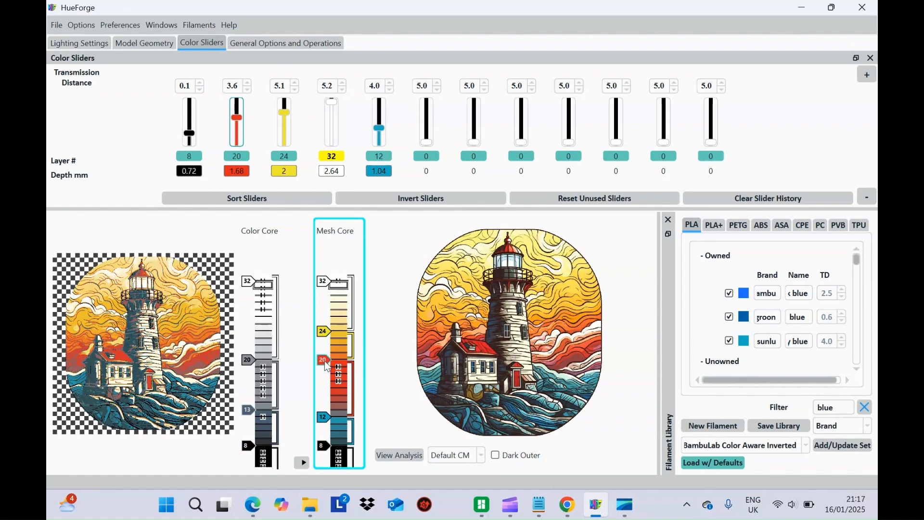
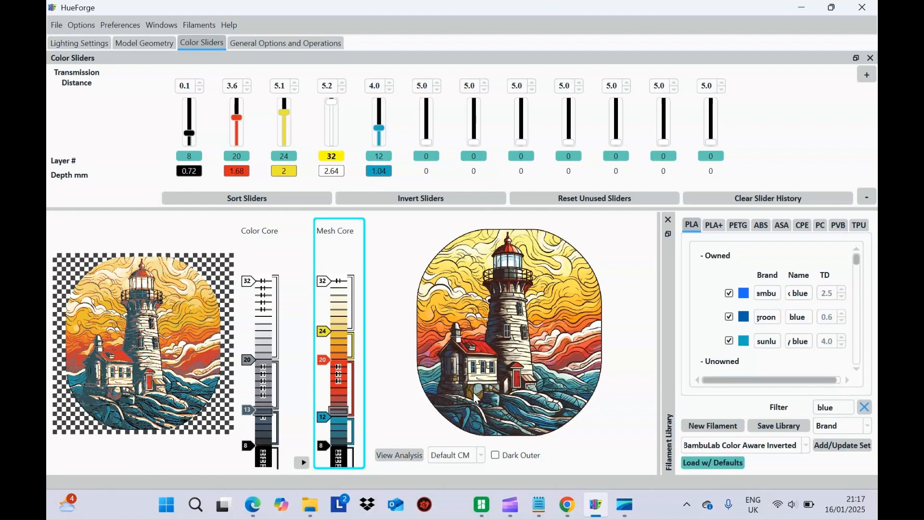
Filter the filament library for "bron", assign the Bambu bronze to the sixth color slider and set it to layer 8
{"action": "mouse_move", "coordinate": [474, 397]}
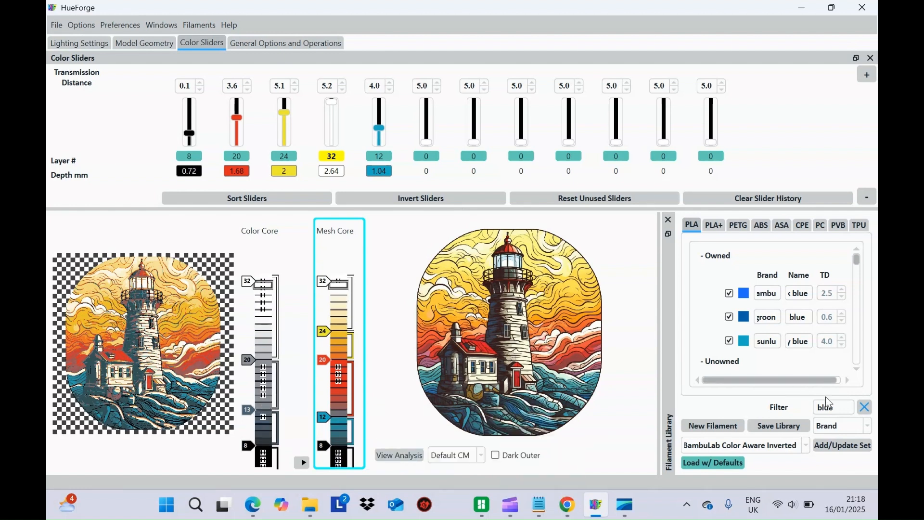
{"action": "left_click_drag", "start_coordinate": [839, 407], "coordinate": [800, 404]}
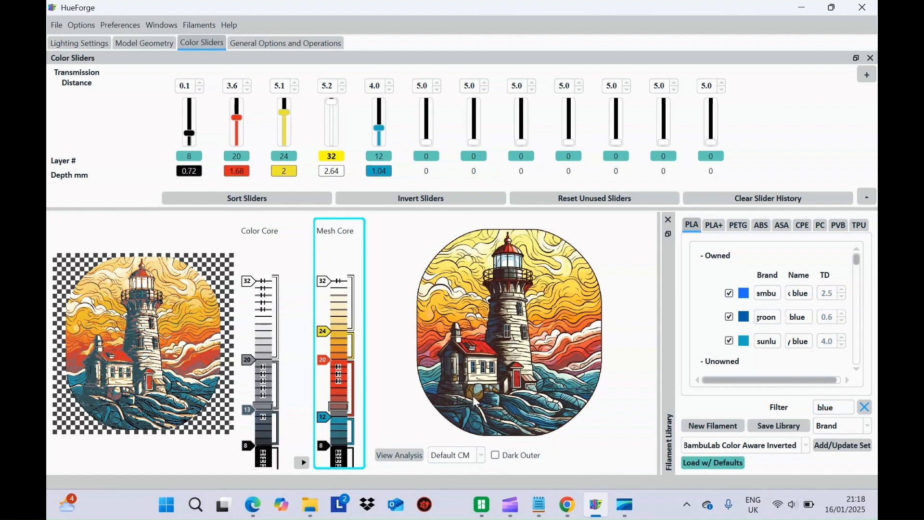
{"action": "left_click", "coordinate": [835, 407]}
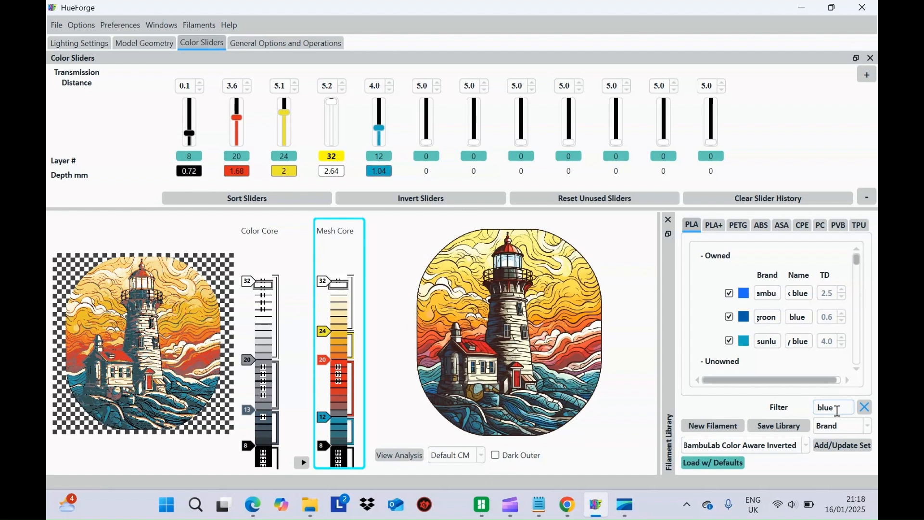
{"action": "key", "text": "BackSpace"}
{"action": "type", "text": "brozw"}
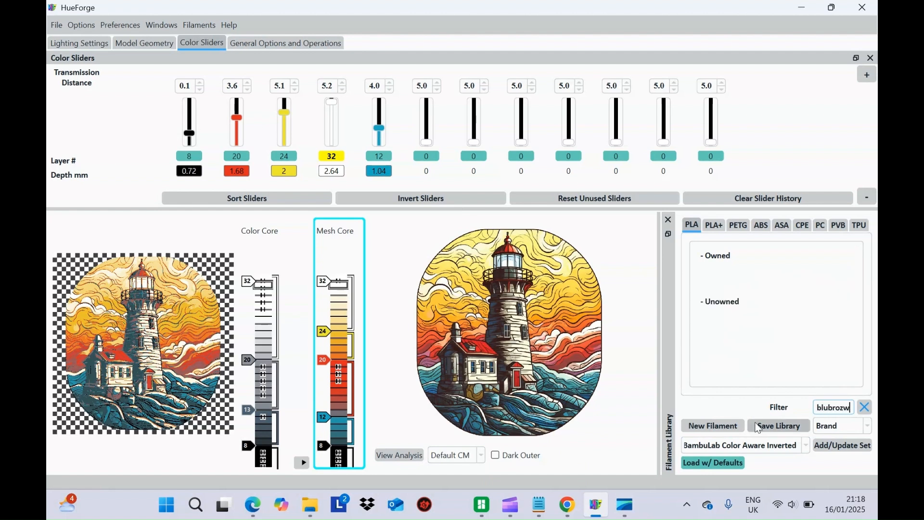
{"action": "key", "text": "BackSpace"}
{"action": "key", "text": "BackSpace"}
{"action": "key", "text": "BackSpace"}
{"action": "key", "text": "BackSpace"}
{"action": "key", "text": "BackSpace"}
{"action": "type", "text": "ron"}
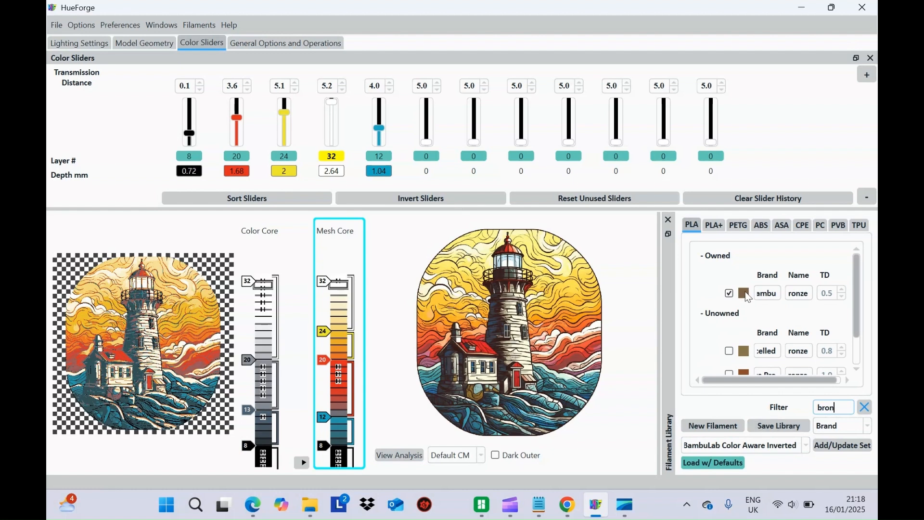
{"action": "left_click_drag", "start_coordinate": [743, 294], "coordinate": [429, 139]}
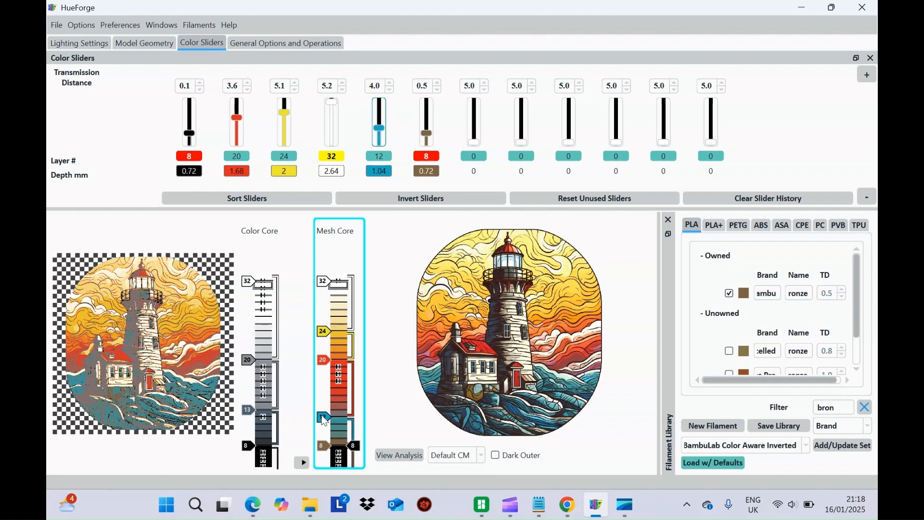
Raise the Mesh Core colors to layer 13 for blue, 26 for yellow, 22 for red and 10 for bronze
{"action": "left_click_drag", "start_coordinate": [325, 420], "coordinate": [322, 406]}
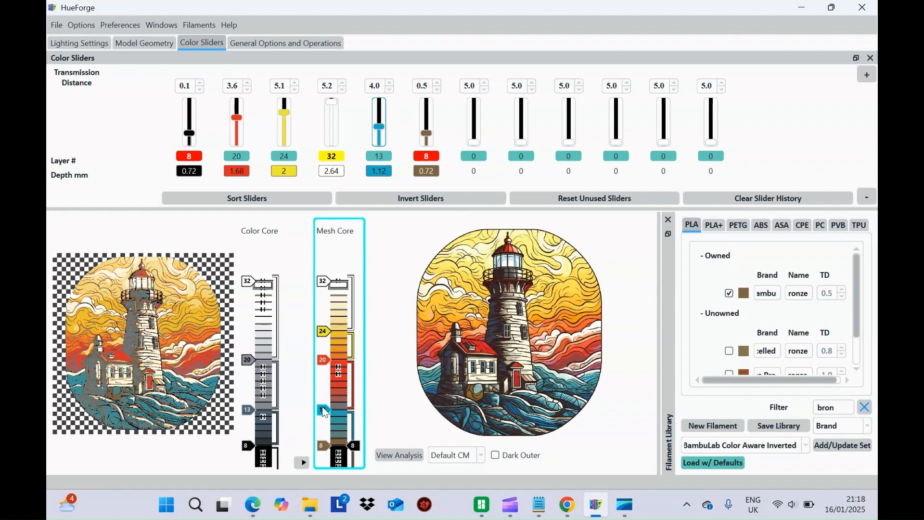
{"action": "left_click_drag", "start_coordinate": [325, 332], "coordinate": [325, 317]}
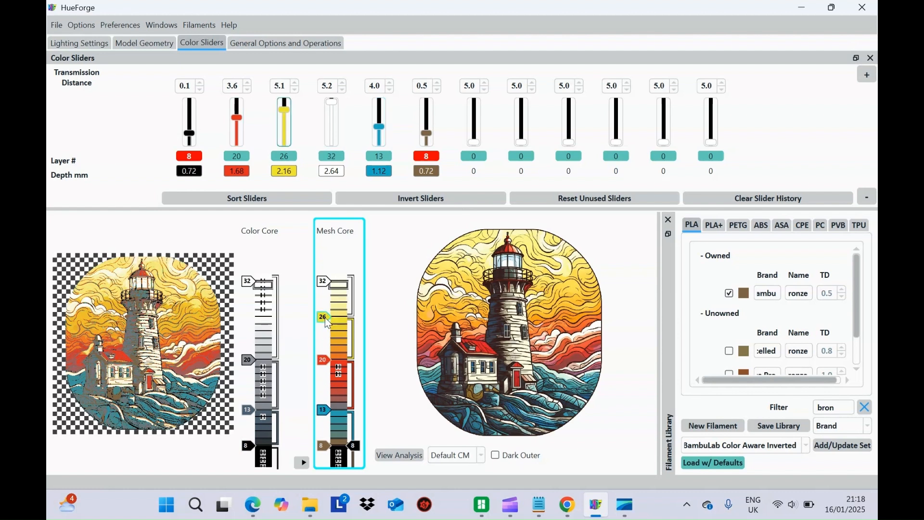
{"action": "left_click", "coordinate": [323, 360]}
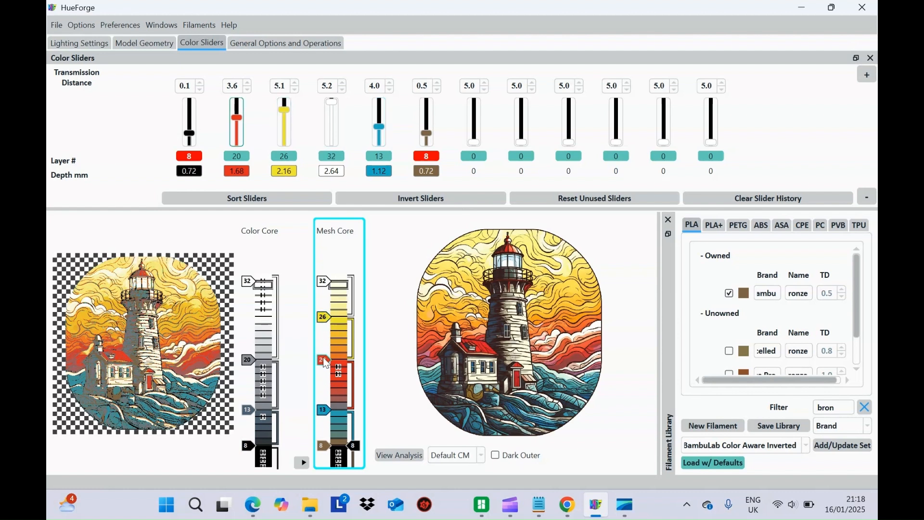
{"action": "left_click_drag", "start_coordinate": [324, 360], "coordinate": [325, 346]}
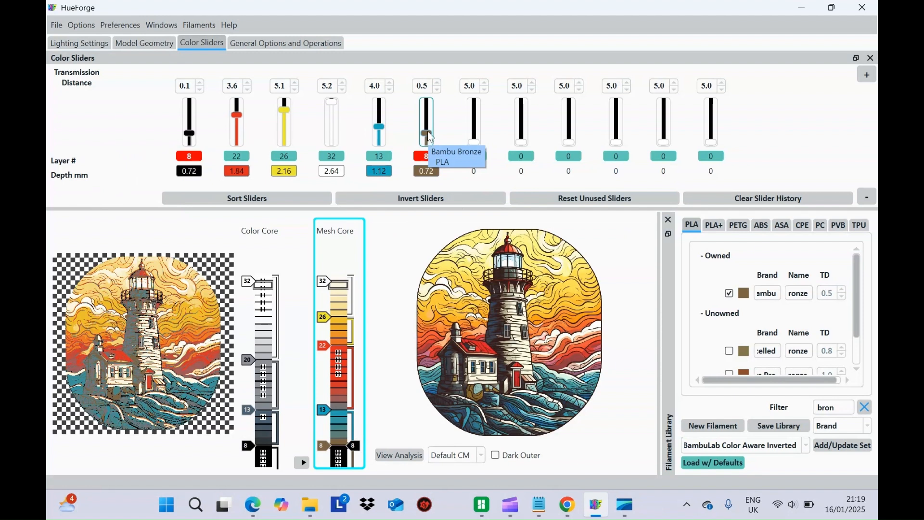
{"action": "left_click_drag", "start_coordinate": [427, 131], "coordinate": [427, 129]}
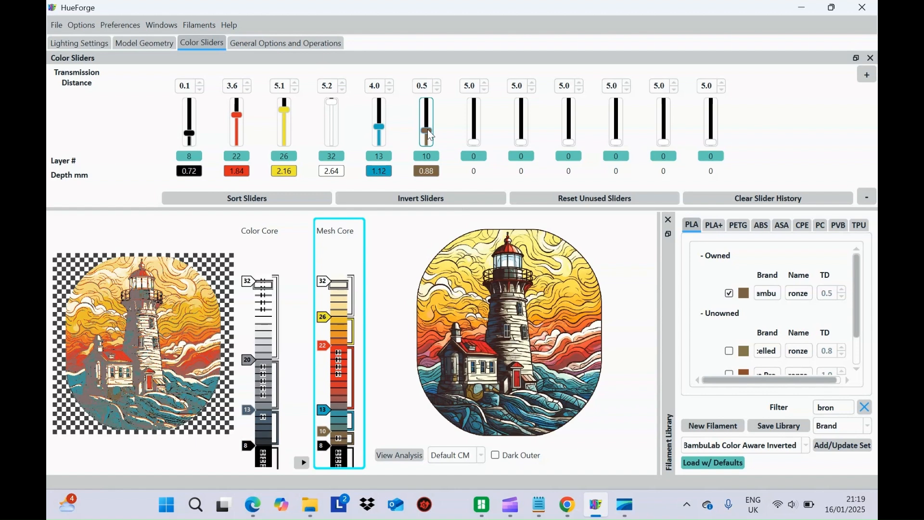
Set the model's detail size to 0.10 in the general options
{"action": "left_click", "coordinate": [267, 48]}
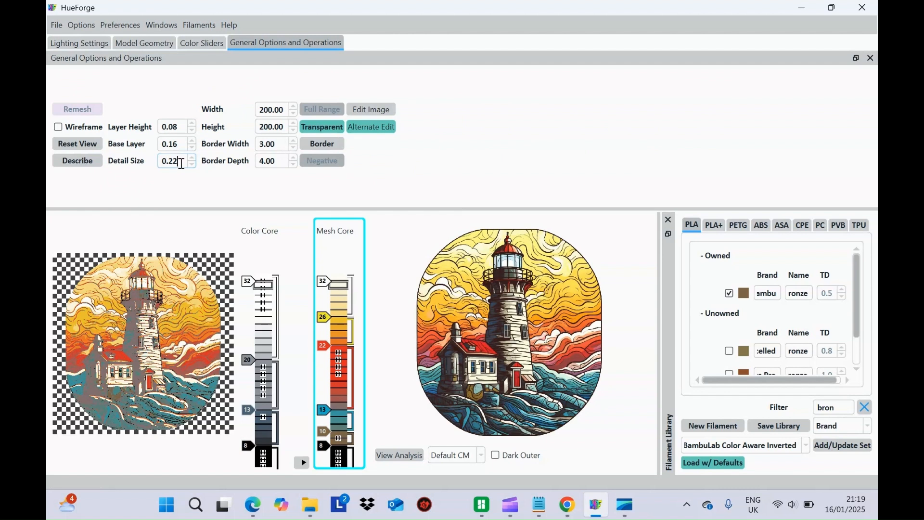
{"action": "key", "text": "BackSpace"}
{"action": "key", "text": "BackSpace"}
{"action": "type", "text": "10"}
{"action": "key", "text": "Return"}
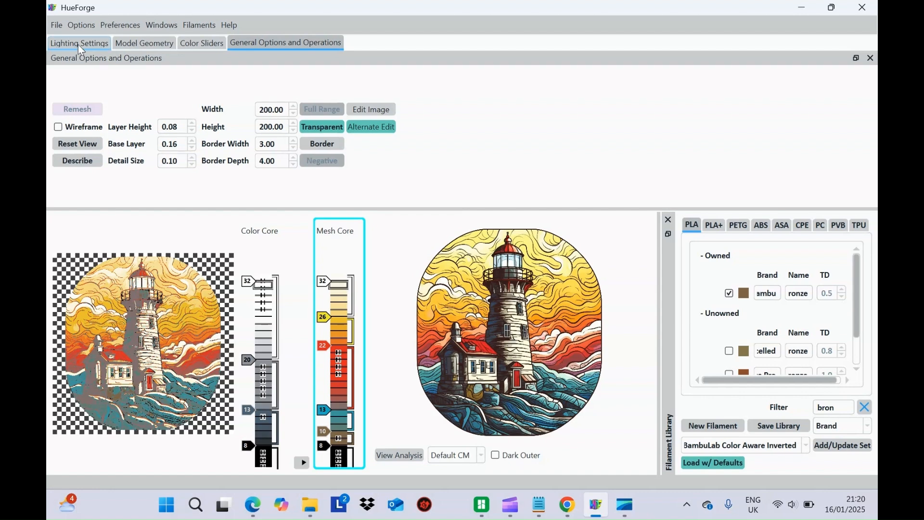
Compare the Fast and Moderate spike removal modes on the house in the model preview, then set Spike Removal to Aggressive
{"action": "left_click", "coordinate": [135, 50]}
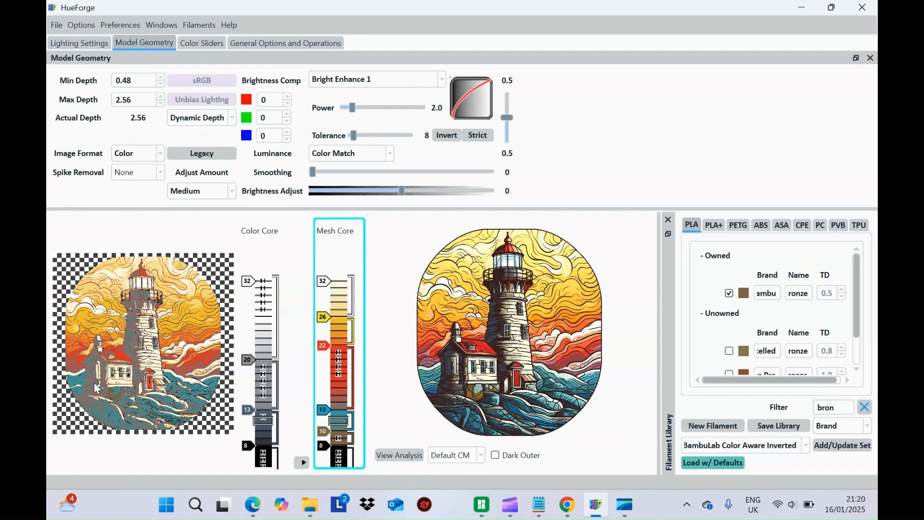
{"action": "scroll", "coordinate": [94, 383], "scroll_direction": "down", "scroll_amount": 3}
{"action": "scroll", "coordinate": [94, 383], "scroll_direction": "up", "scroll_amount": 2}
{"action": "scroll", "coordinate": [94, 382], "scroll_direction": "up", "scroll_amount": 5}
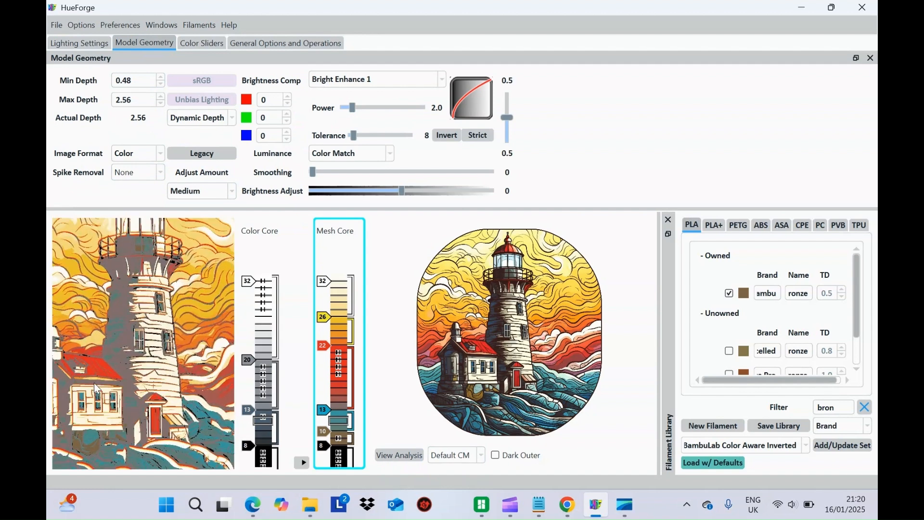
{"action": "left_click_drag", "start_coordinate": [94, 382], "coordinate": [201, 314]}
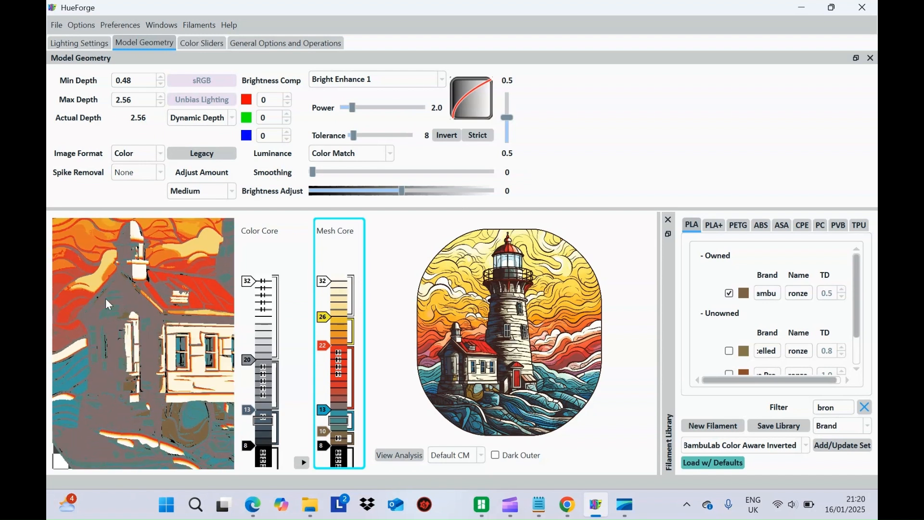
{"action": "left_click", "coordinate": [161, 173]}
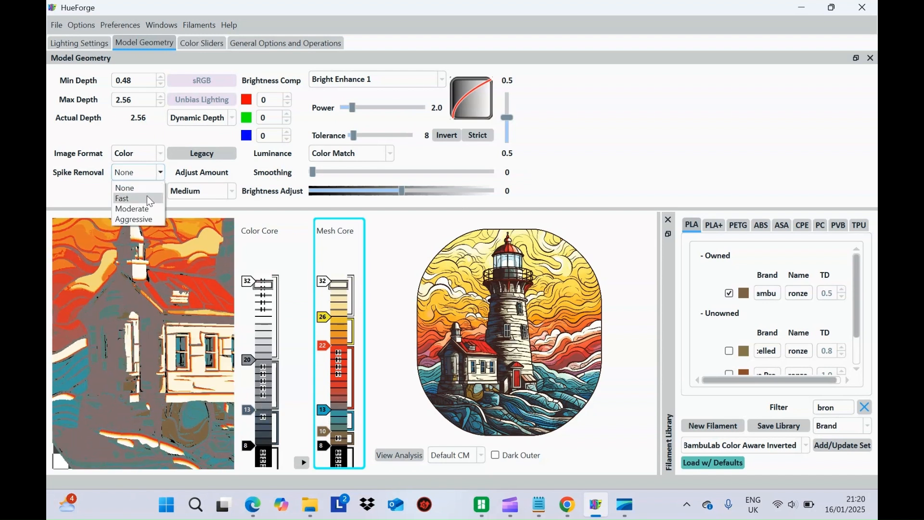
{"action": "left_click", "coordinate": [146, 196]}
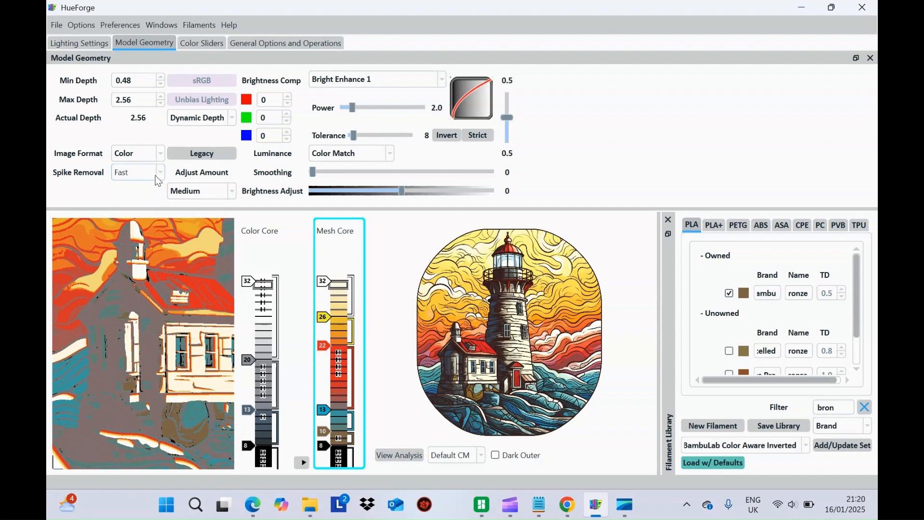
{"action": "left_click", "coordinate": [161, 173]}
{"action": "left_click", "coordinate": [137, 206]}
{"action": "left_click", "coordinate": [160, 172]}
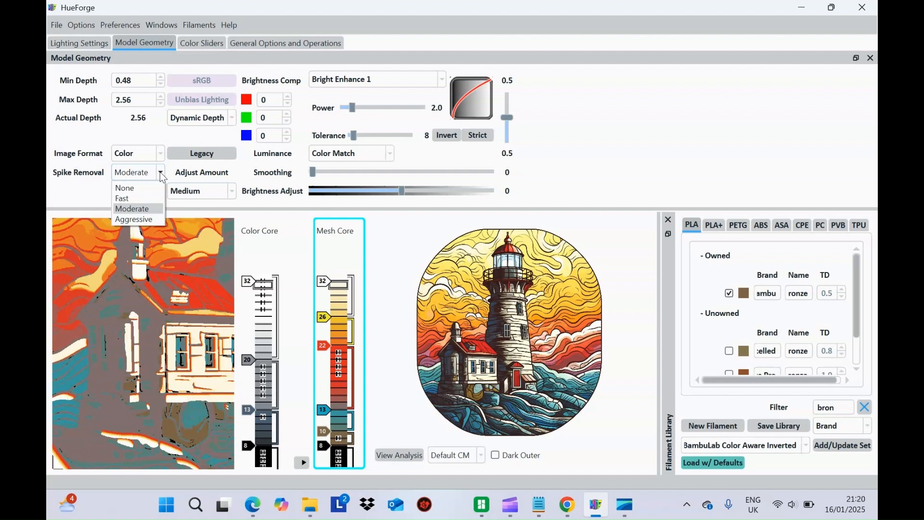
{"action": "left_click", "coordinate": [137, 217]}
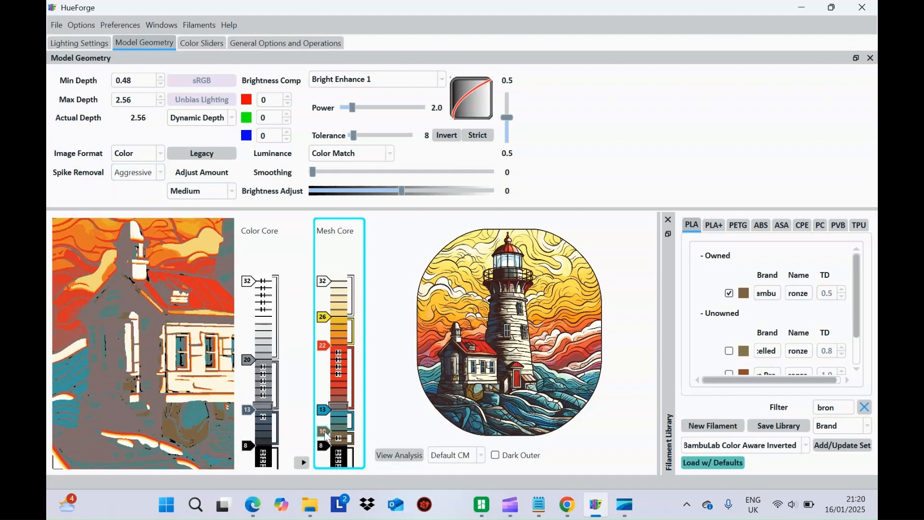
Raise the Mesh Core markers to layer 11 for bronze, 9 for black and 18 for blue
{"action": "left_click_drag", "start_coordinate": [325, 427], "coordinate": [328, 396]}
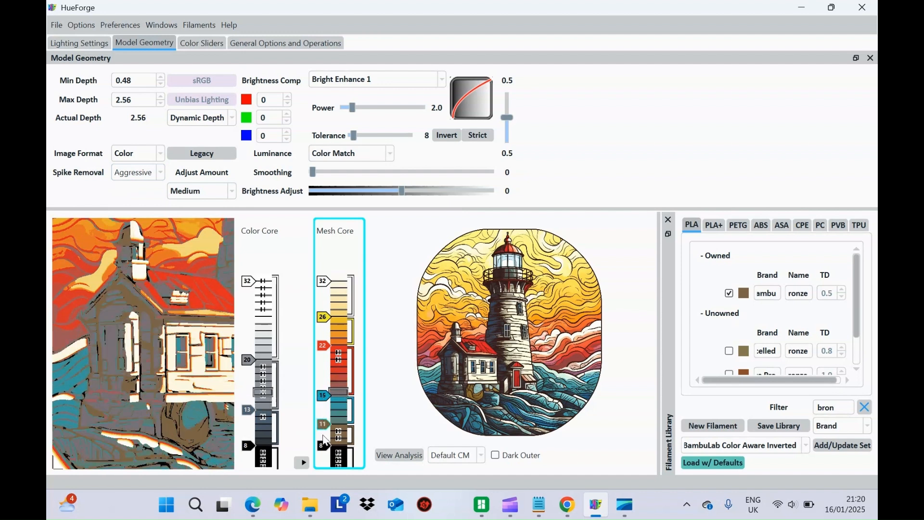
{"action": "left_click_drag", "start_coordinate": [323, 446], "coordinate": [326, 437]}
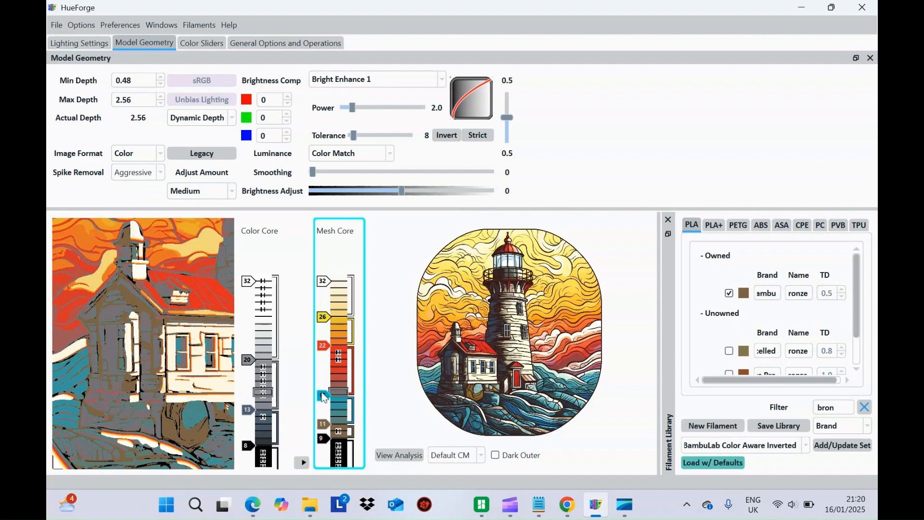
{"action": "left_click_drag", "start_coordinate": [322, 393], "coordinate": [326, 380]}
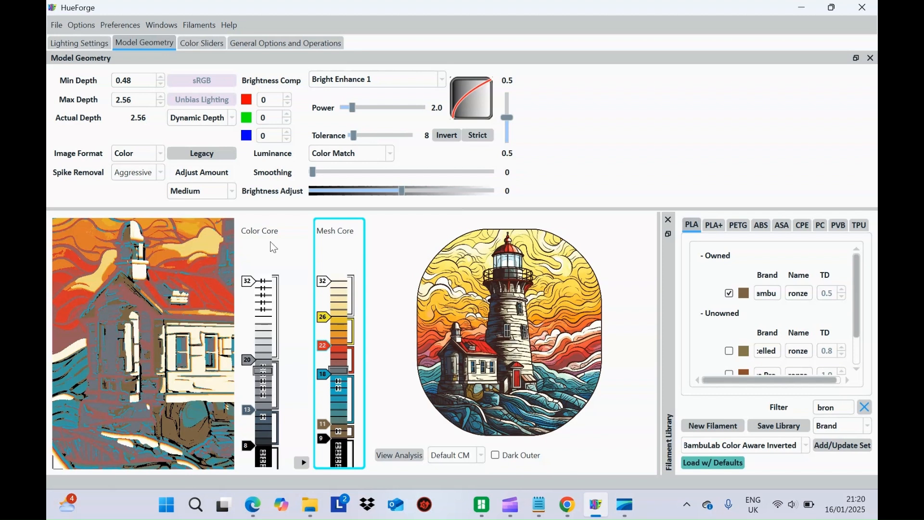
Set the model's Max Depth to 2.88 and check the lighthouse in the model preview
{"action": "left_click", "coordinate": [160, 96]}
{"action": "left_click", "coordinate": [160, 95]}
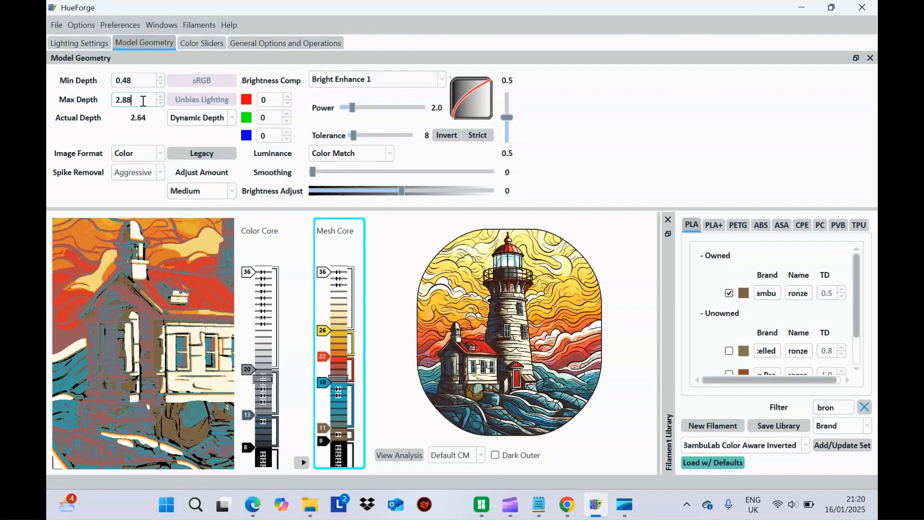
{"action": "scroll", "coordinate": [140, 367], "scroll_direction": "up", "scroll_amount": 4}
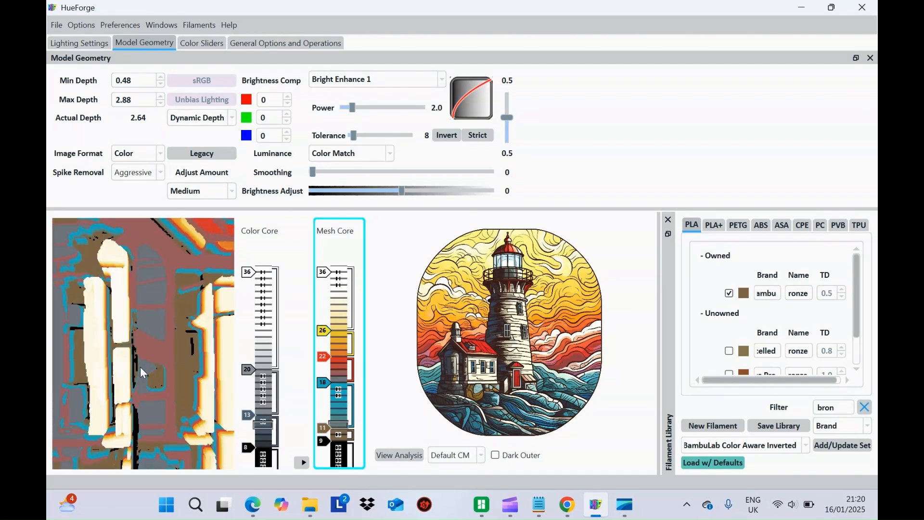
{"action": "scroll", "coordinate": [140, 367], "scroll_direction": "down", "scroll_amount": 6}
{"action": "scroll", "coordinate": [141, 370], "scroll_direction": "down", "scroll_amount": 2}
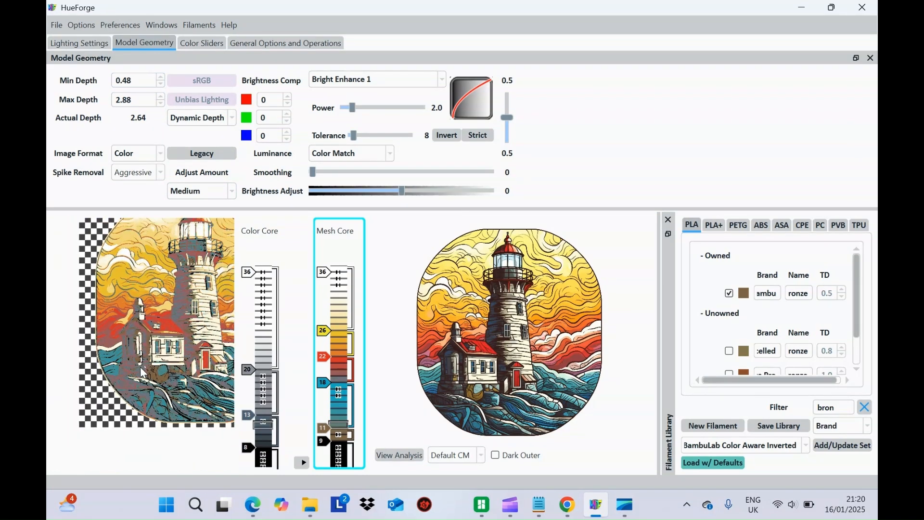
{"action": "left_click_drag", "start_coordinate": [140, 367], "coordinate": [82, 388]}
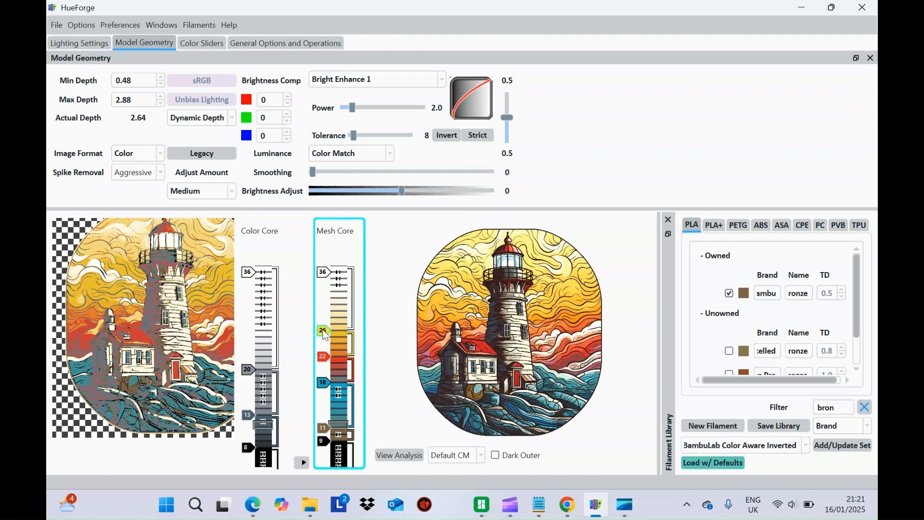
Raise the Mesh Core markers to layer 27 for yellow, 24 for red and 19 for blue
{"action": "left_click_drag", "start_coordinate": [322, 331], "coordinate": [322, 324]}
{"action": "left_click_drag", "start_coordinate": [321, 356], "coordinate": [323, 343]}
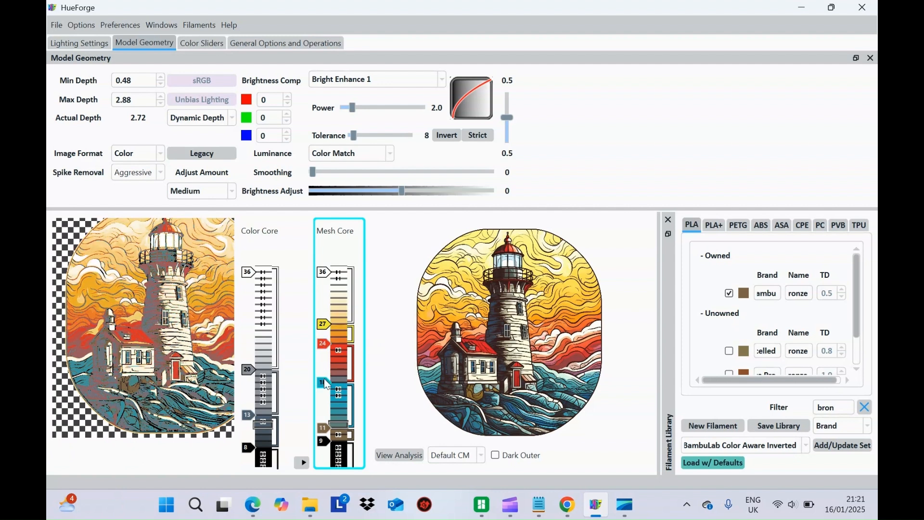
{"action": "left_click_drag", "start_coordinate": [324, 375], "coordinate": [325, 370]}
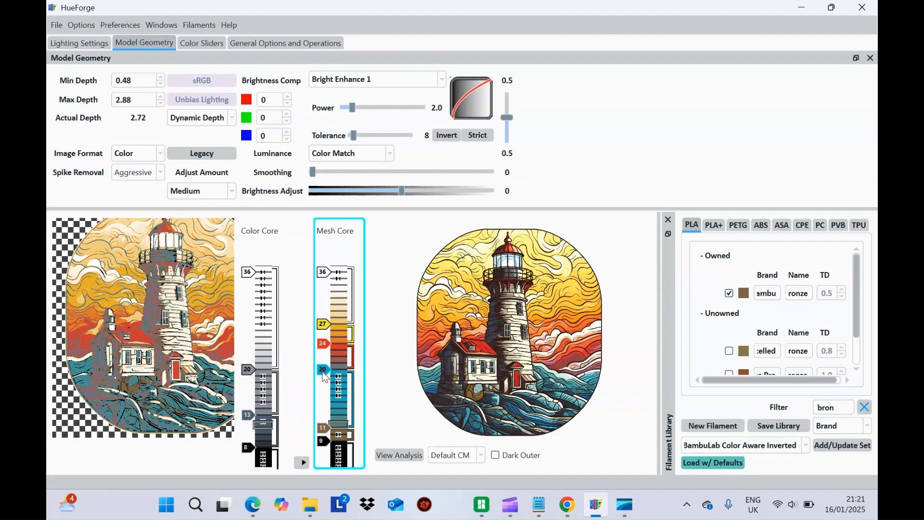
{"action": "left_click_drag", "start_coordinate": [325, 378], "coordinate": [325, 385]}
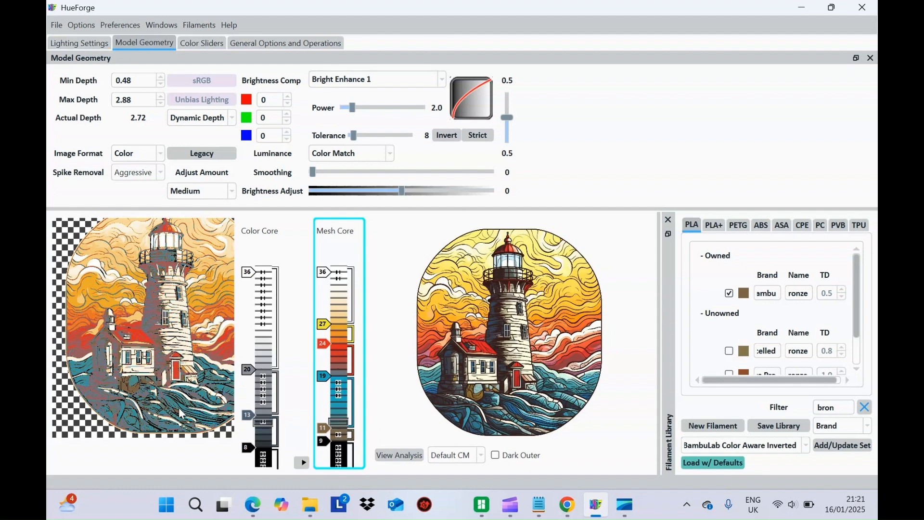
Sort the color sliders by layer and raise the blue marker to layer 20
{"action": "left_click", "coordinate": [194, 46]}
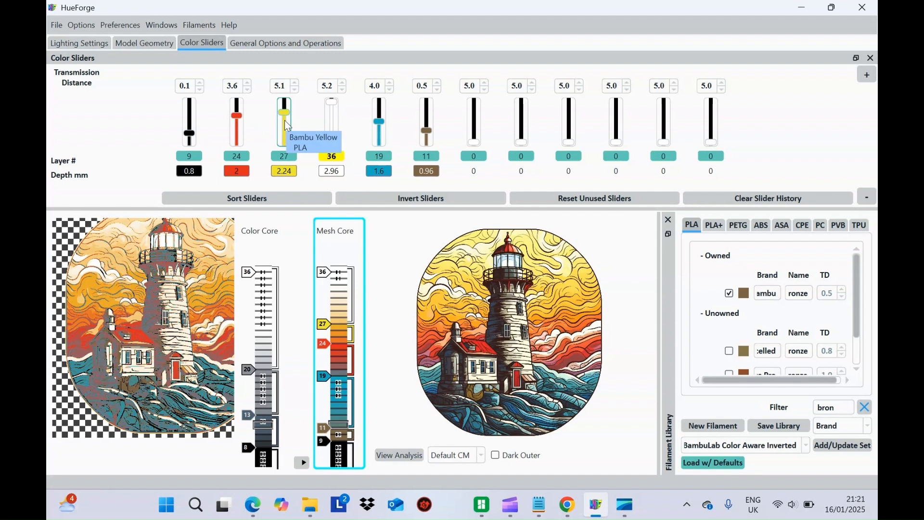
{"action": "left_click", "coordinate": [235, 196]}
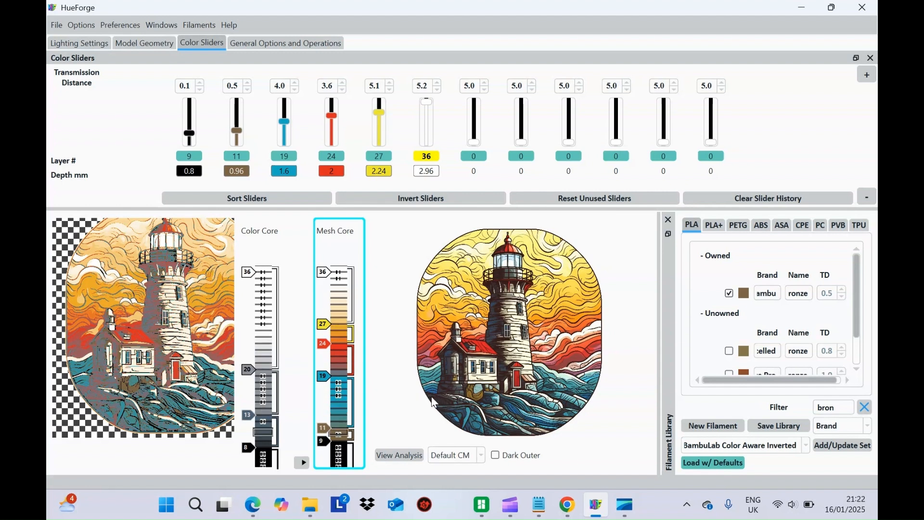
{"action": "left_click", "coordinate": [321, 376]}
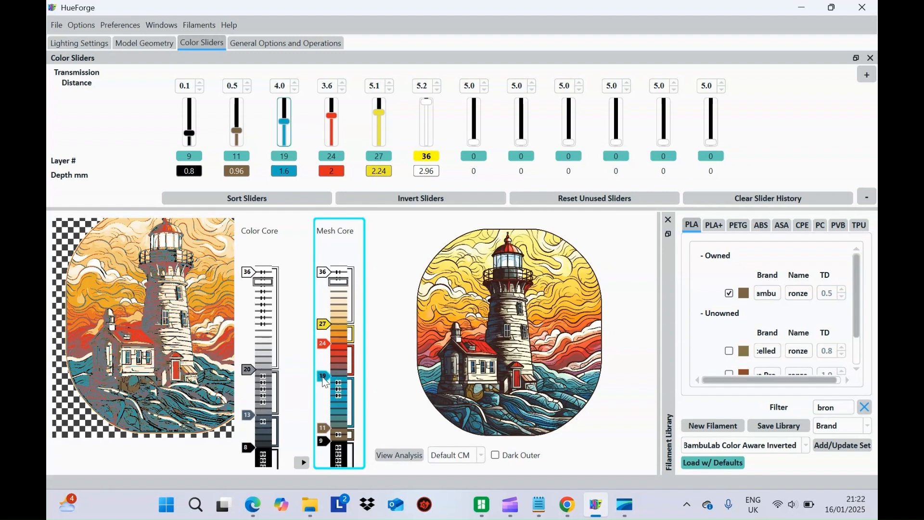
{"action": "left_click_drag", "start_coordinate": [325, 381], "coordinate": [325, 375]}
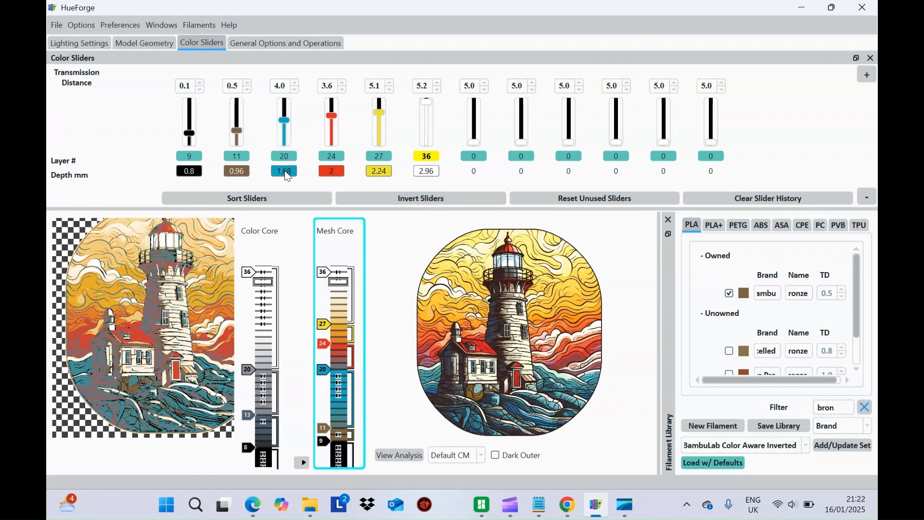
Assign blue and white to two unused color sliders, setting the extra white to layer 16 and the original blue to layer 14
{"action": "mouse_move", "coordinate": [508, 189]}
{"action": "left_mouse_down"}
{"action": "mouse_move", "coordinate": [471, 167]}
{"action": "mouse_move", "coordinate": [430, 174]}
{"action": "mouse_move", "coordinate": [522, 176]}
{"action": "mouse_move", "coordinate": [520, 118]}
{"action": "left_mouse_up"}
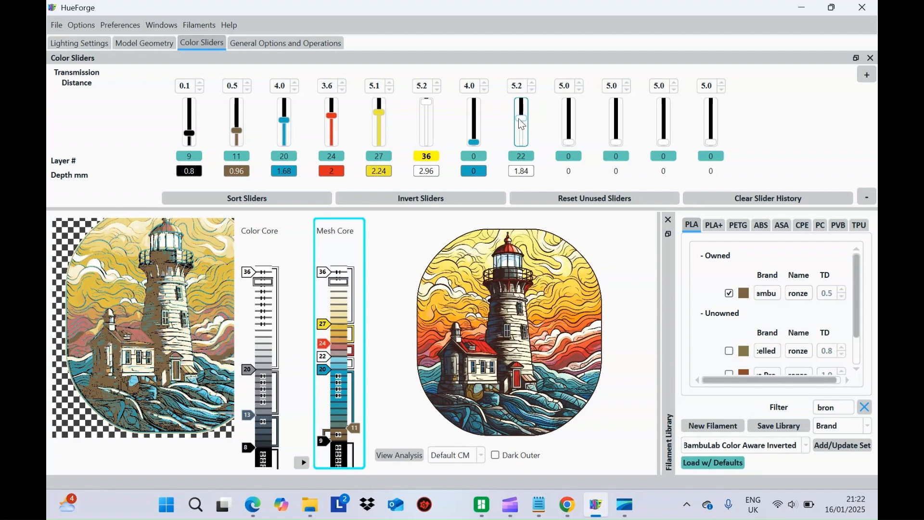
{"action": "left_click_drag", "start_coordinate": [518, 119], "coordinate": [519, 120]}
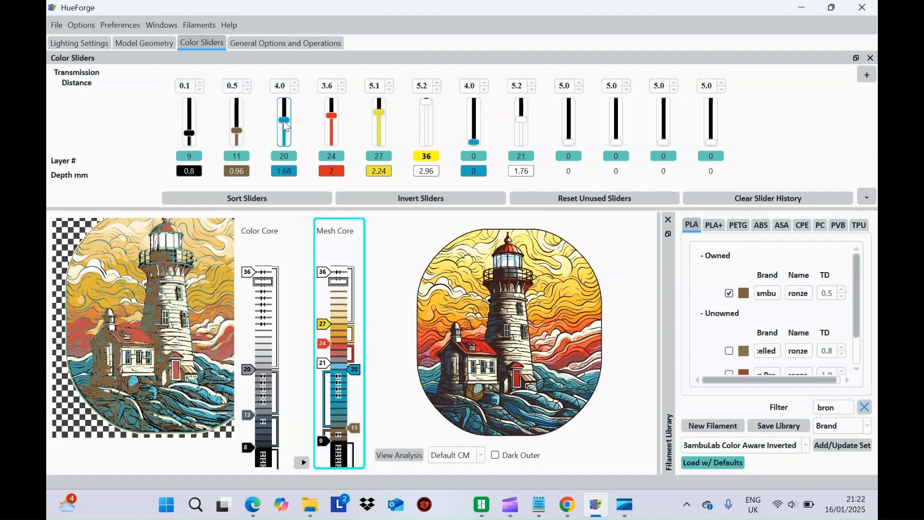
{"action": "left_click_drag", "start_coordinate": [284, 122], "coordinate": [287, 133]}
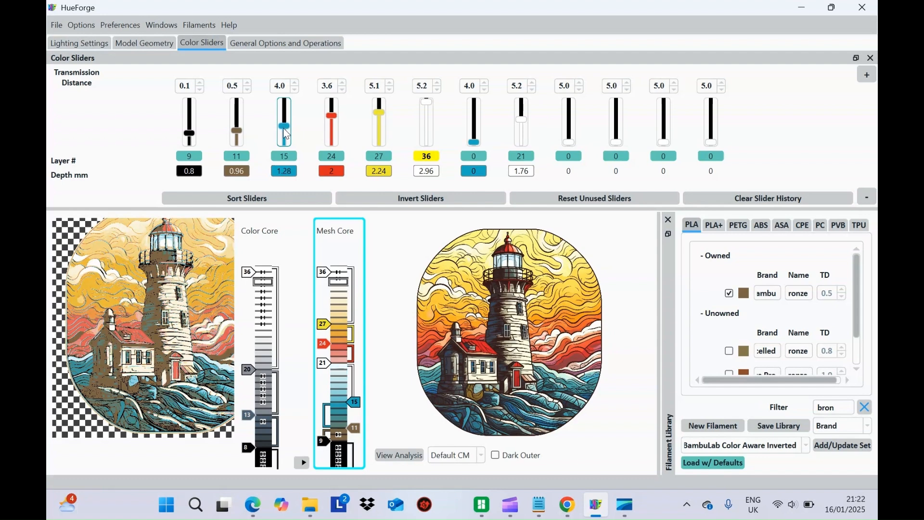
{"action": "left_click_drag", "start_coordinate": [285, 133], "coordinate": [285, 134]}
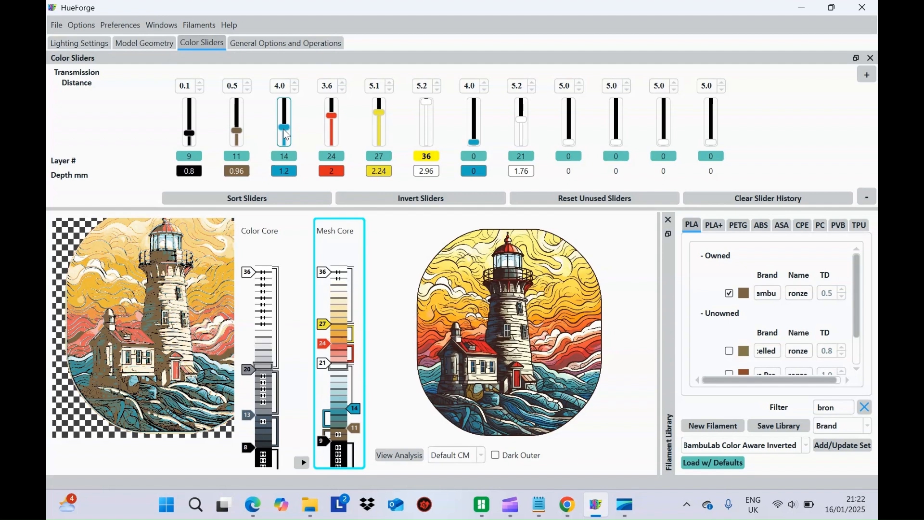
{"action": "left_click_drag", "start_coordinate": [285, 134], "coordinate": [286, 137]}
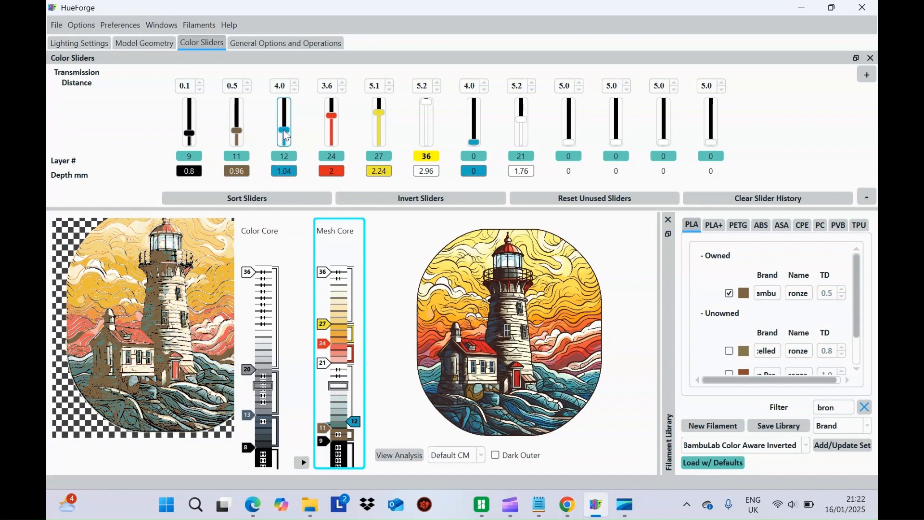
{"action": "left_click_drag", "start_coordinate": [284, 130], "coordinate": [284, 128]}
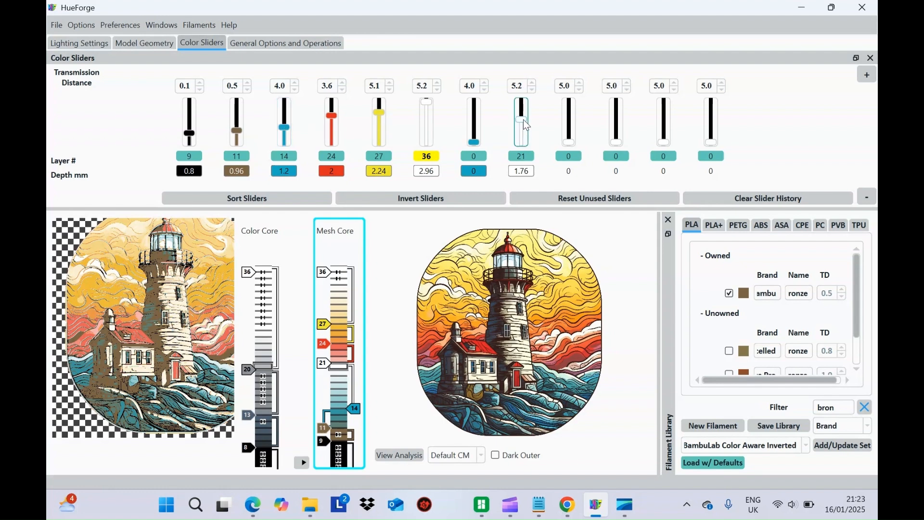
{"action": "left_click_drag", "start_coordinate": [522, 120], "coordinate": [522, 125]}
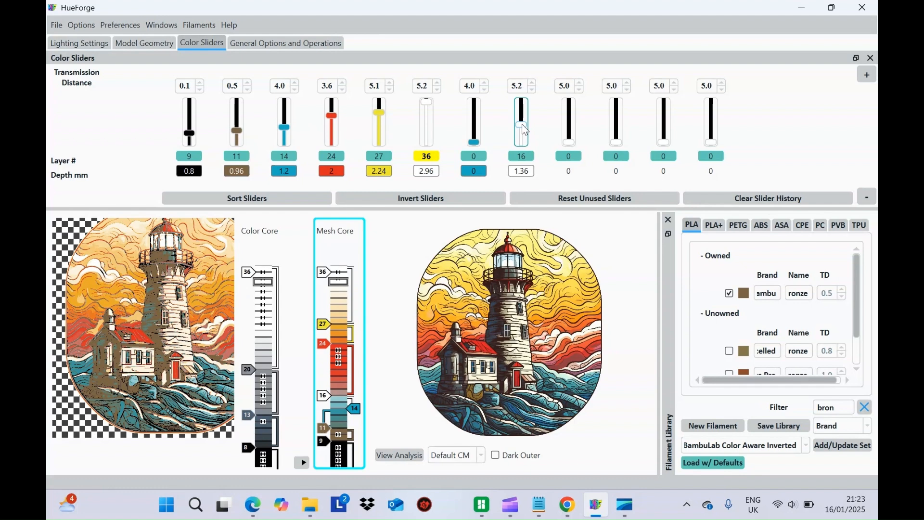
{"action": "left_click_drag", "start_coordinate": [521, 124], "coordinate": [525, 130]}
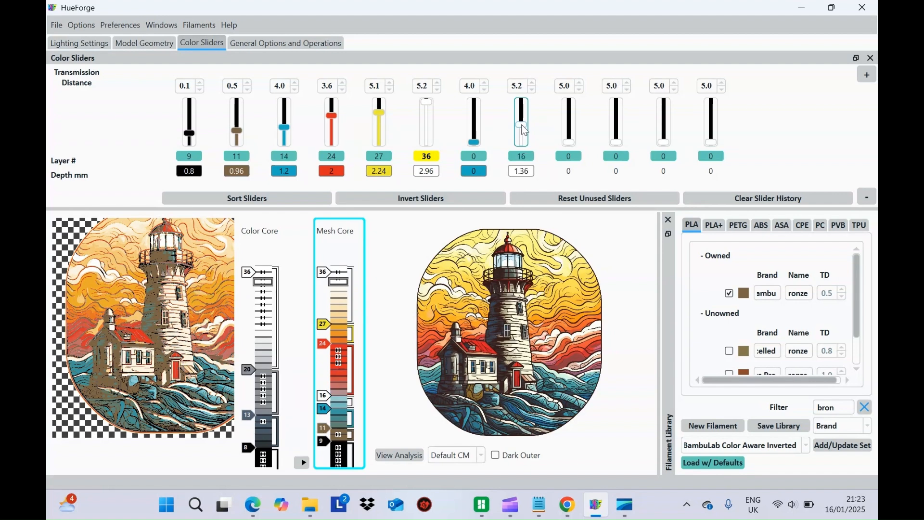
Sort the color sliders again and set the second blue slider to layer 17
{"action": "left_click", "coordinate": [276, 194]}
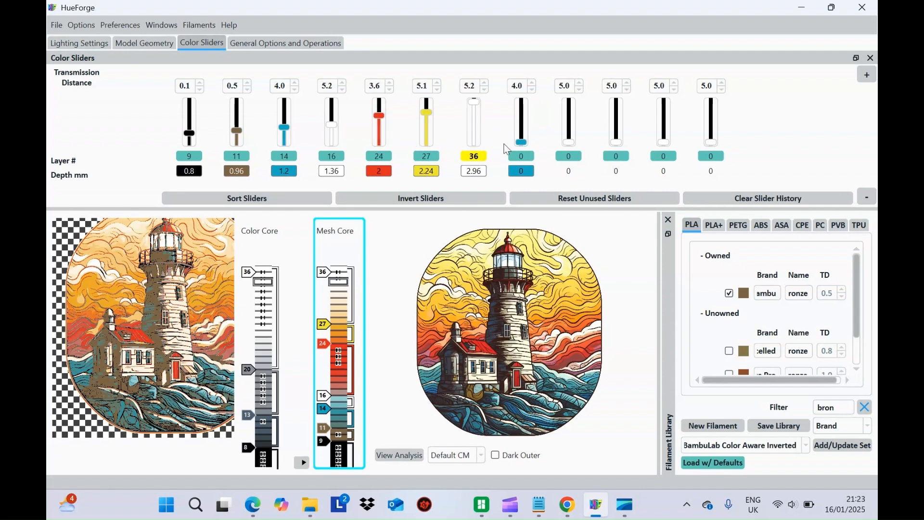
{"action": "left_click_drag", "start_coordinate": [526, 147], "coordinate": [527, 125]}
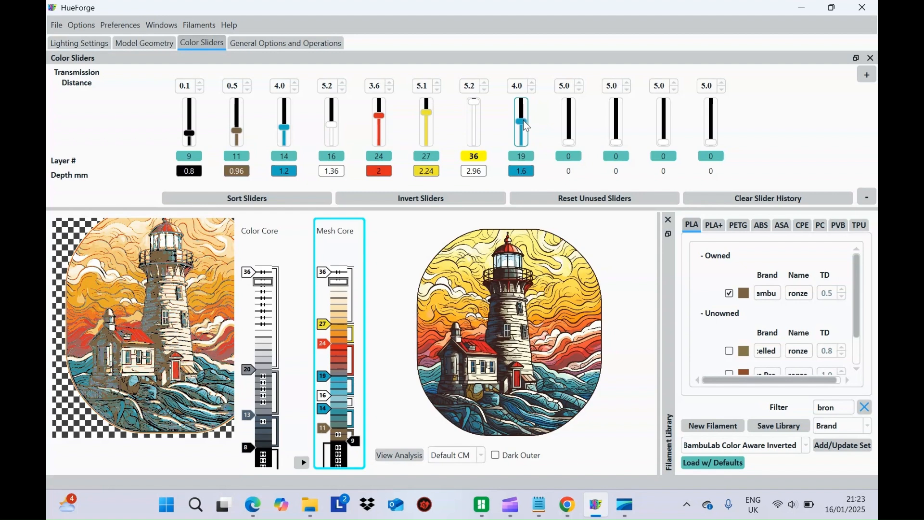
{"action": "left_click_drag", "start_coordinate": [524, 120], "coordinate": [523, 121]}
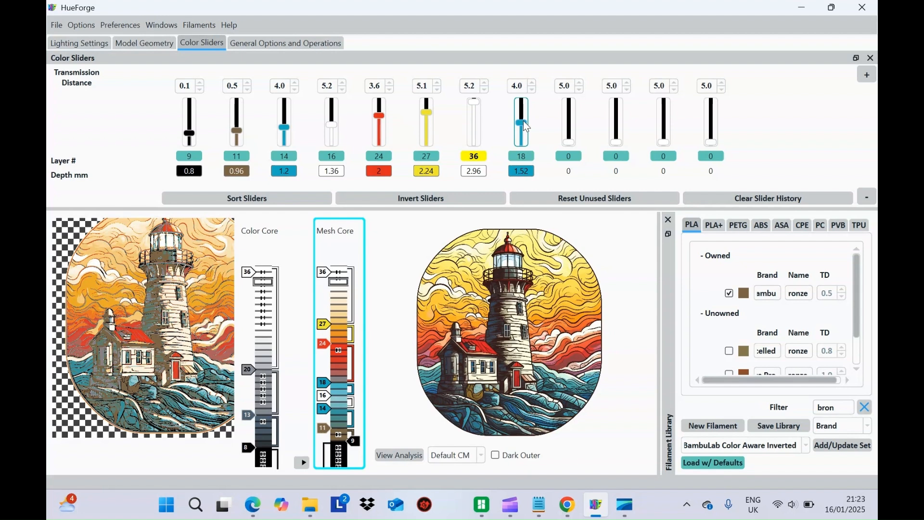
{"action": "scroll", "coordinate": [523, 120], "scroll_direction": "up", "scroll_amount": 1}
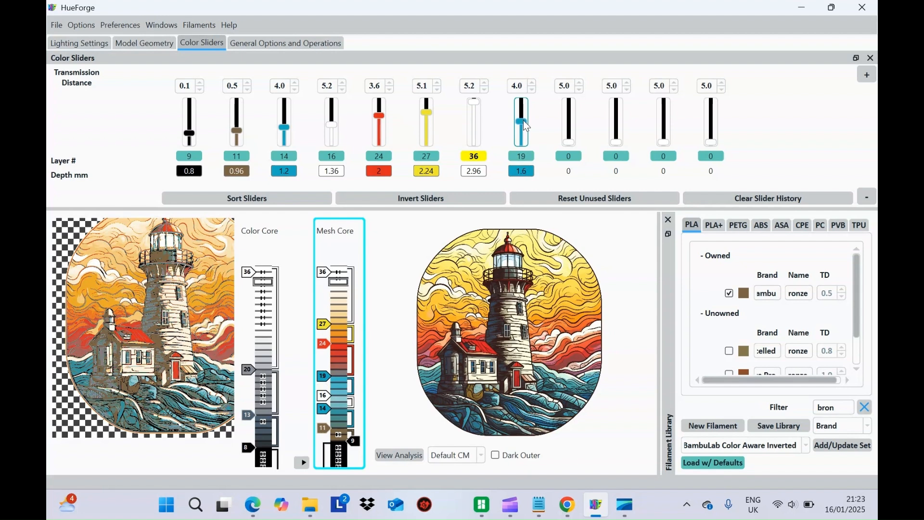
{"action": "scroll", "coordinate": [524, 121], "scroll_direction": "down", "scroll_amount": 1}
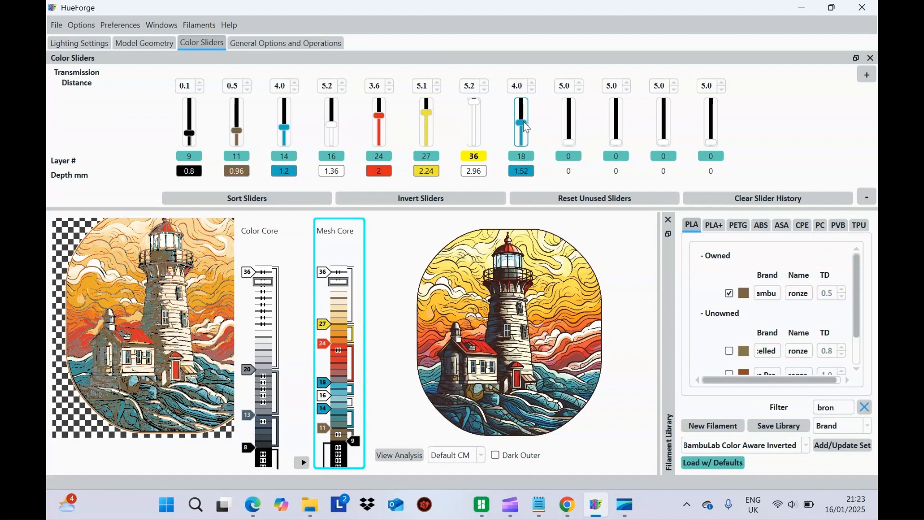
{"action": "scroll", "coordinate": [523, 121], "scroll_direction": "down", "scroll_amount": 1}
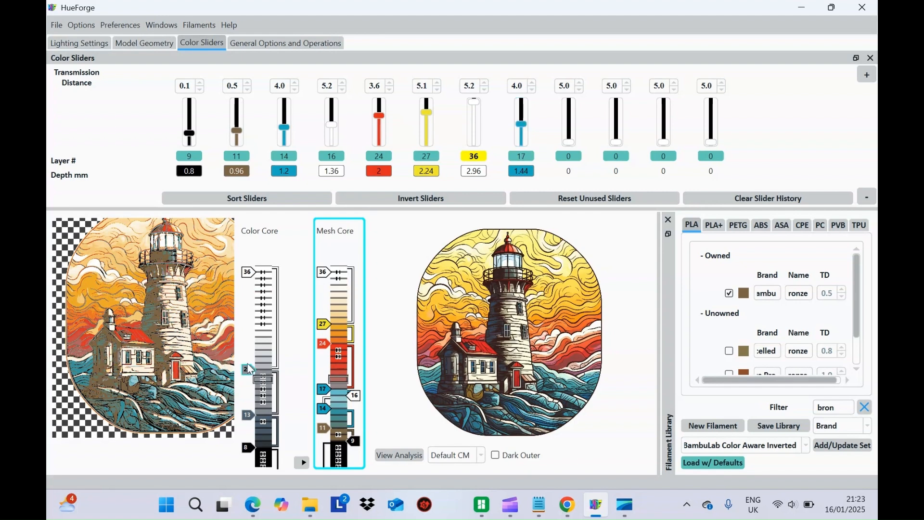
Raise the yellow Mesh Core marker to layer 31
{"action": "mouse_move", "coordinate": [248, 369]}
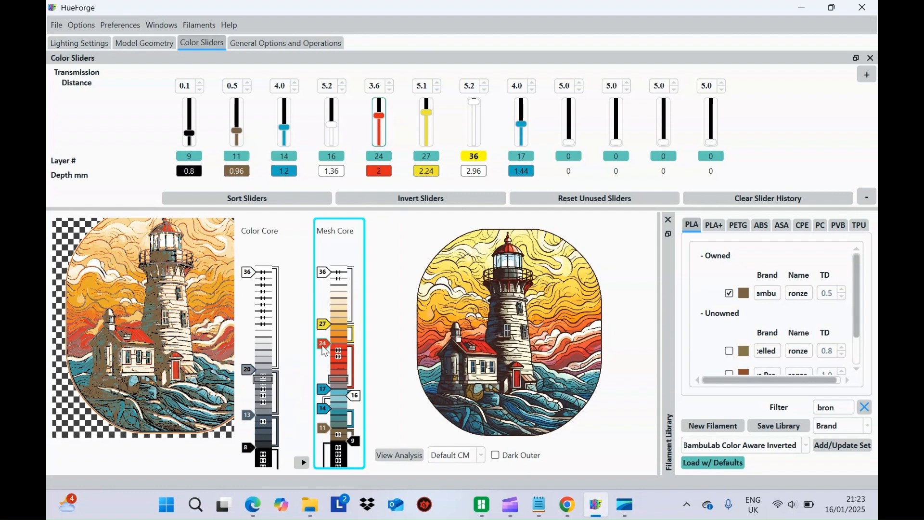
{"action": "left_click_drag", "start_coordinate": [322, 344], "coordinate": [321, 350]}
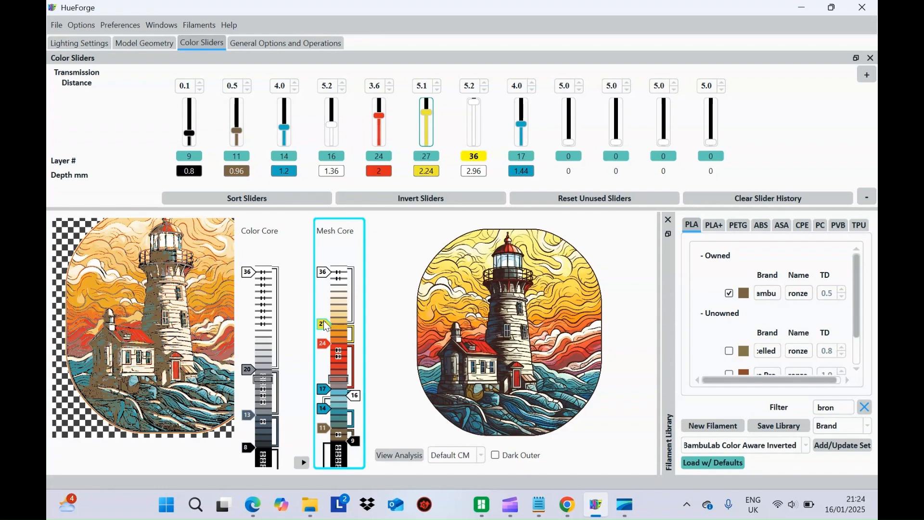
{"action": "left_click_drag", "start_coordinate": [328, 320], "coordinate": [325, 298]}
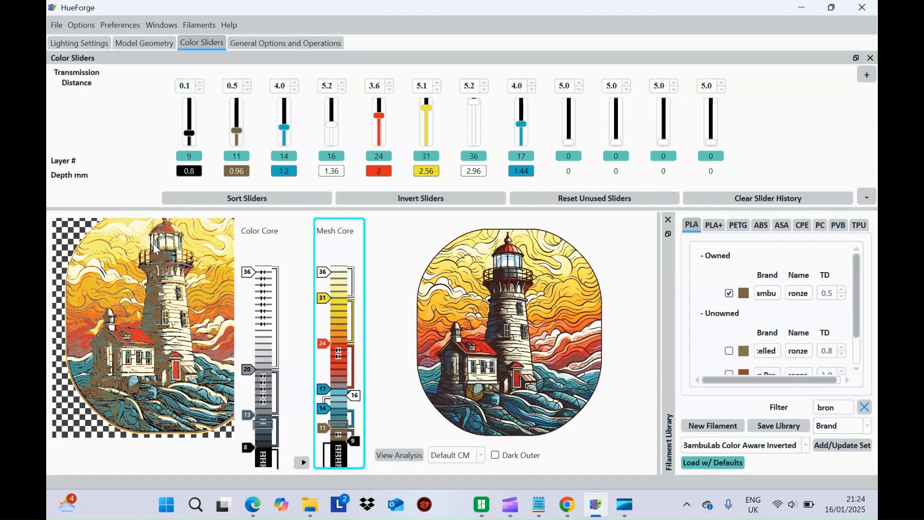
Try the second blue marker at layer 18 on the lighthouse tower in the model preview, and return it to layer 17
{"action": "scroll", "coordinate": [154, 243], "scroll_direction": "up", "scroll_amount": 2}
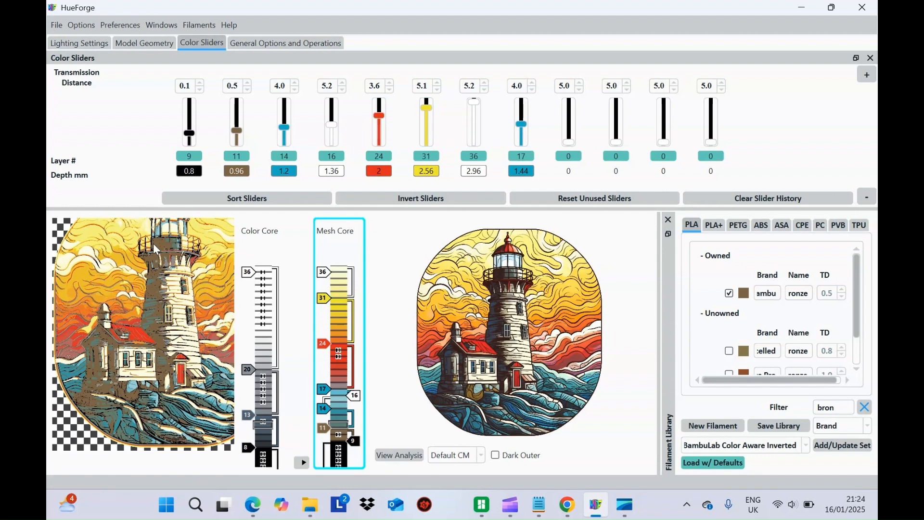
{"action": "scroll", "coordinate": [153, 243], "scroll_direction": "up", "scroll_amount": 2}
{"action": "left_click_drag", "start_coordinate": [153, 244], "coordinate": [97, 429]}
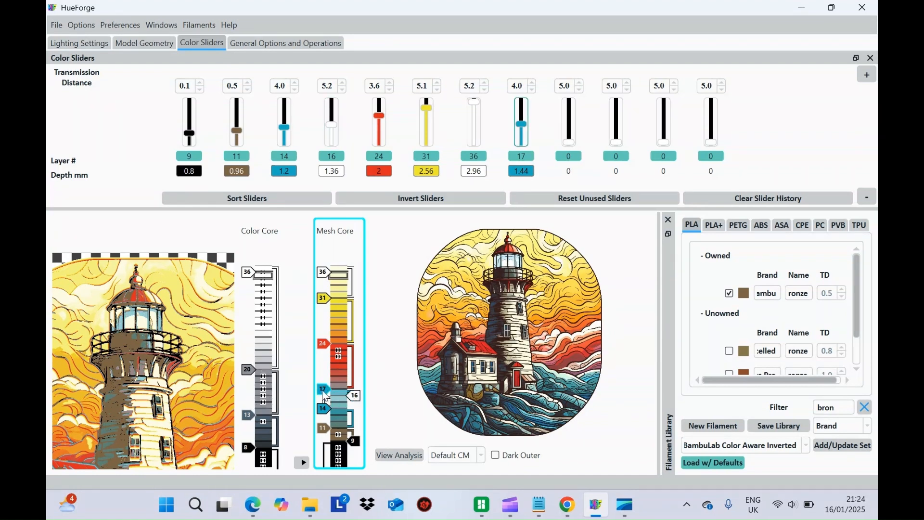
{"action": "left_click_drag", "start_coordinate": [323, 394], "coordinate": [324, 388]}
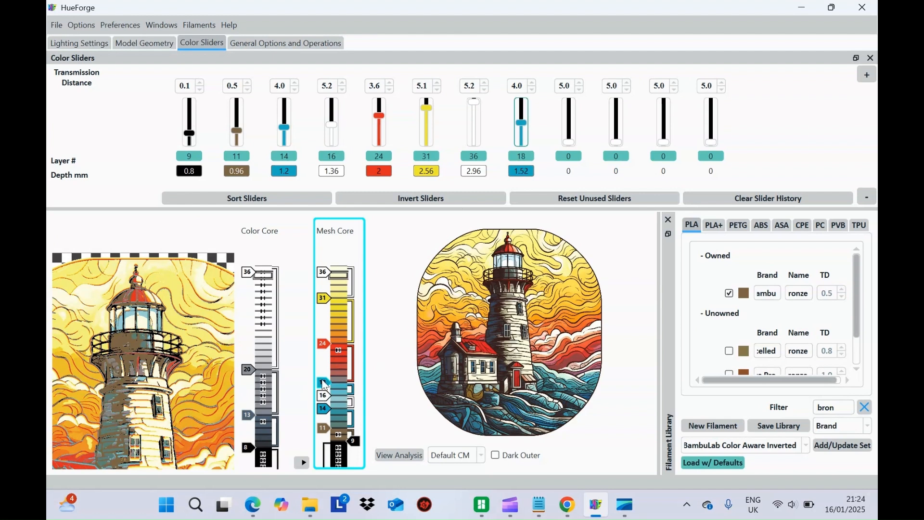
{"action": "left_click_drag", "start_coordinate": [322, 391], "coordinate": [322, 397]}
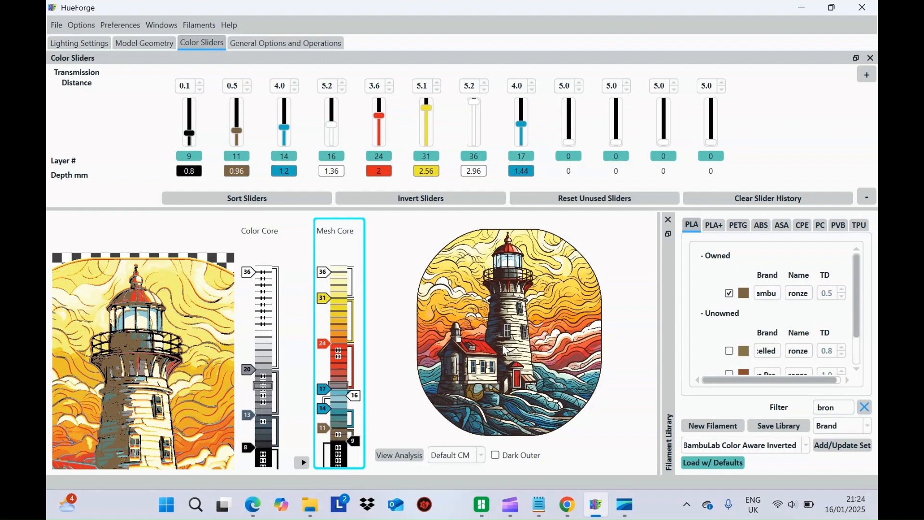
Examine the shaded side of the lighthouse tower beside its window in the source image
{"action": "left_click", "coordinate": [493, 320]}
{"action": "scroll", "coordinate": [494, 321], "scroll_direction": "up", "scroll_amount": 1}
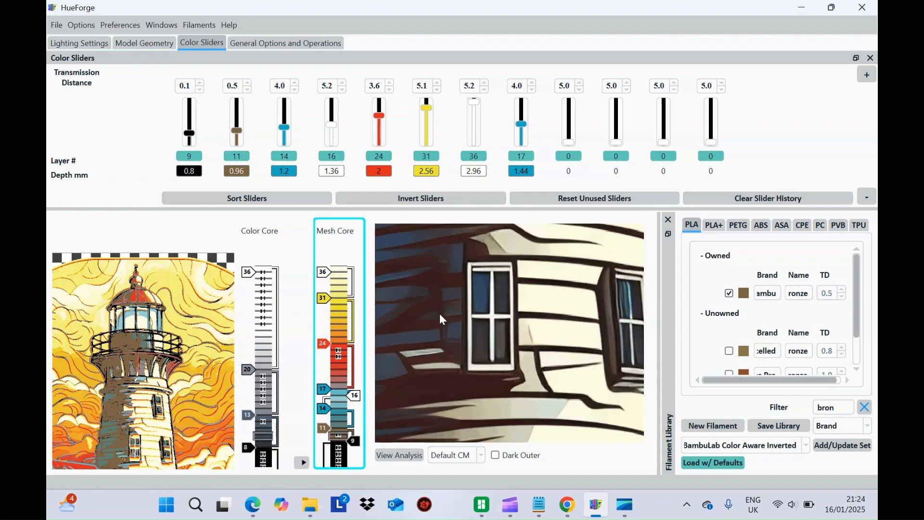
{"action": "left_click", "coordinate": [423, 315]}
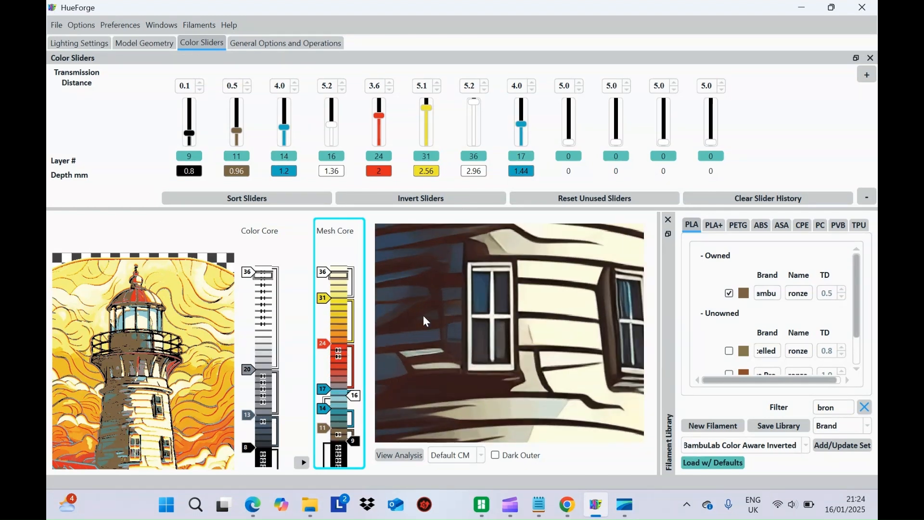
{"action": "left_click_drag", "start_coordinate": [423, 316], "coordinate": [539, 336]}
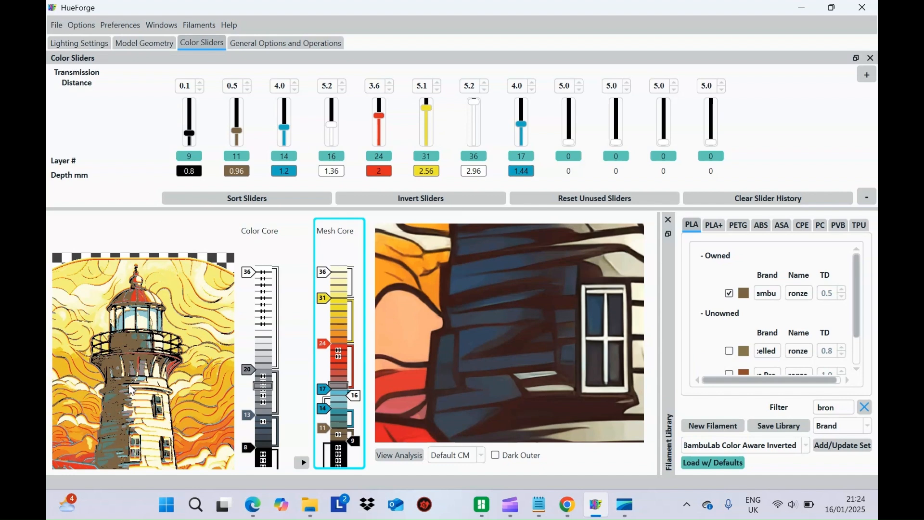
Compare the lighthouse tower's shading in the model preview with the source image, up close and as a whole
{"action": "scroll", "coordinate": [128, 383], "scroll_direction": "up", "scroll_amount": 4}
{"action": "scroll", "coordinate": [128, 384], "scroll_direction": "down", "scroll_amount": 6}
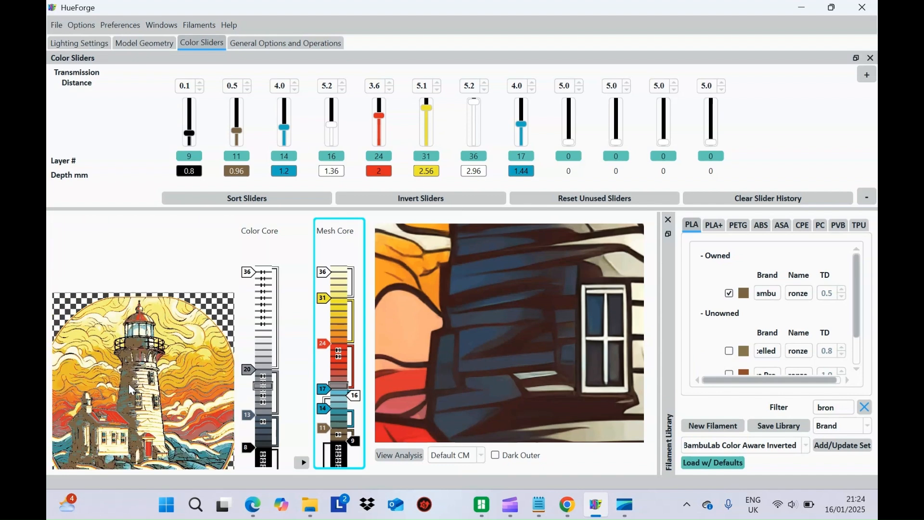
{"action": "scroll", "coordinate": [129, 383], "scroll_direction": "down", "scroll_amount": 3}
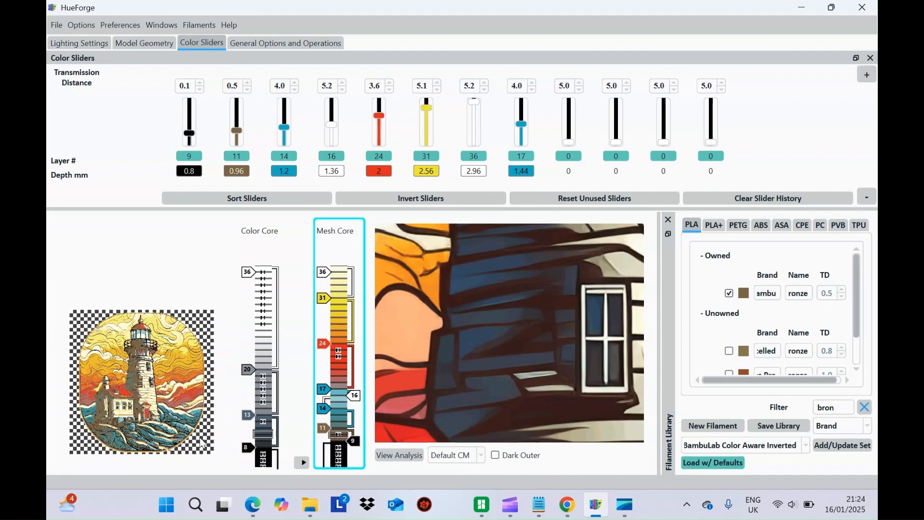
{"action": "left_click_drag", "start_coordinate": [208, 389], "coordinate": [211, 367]}
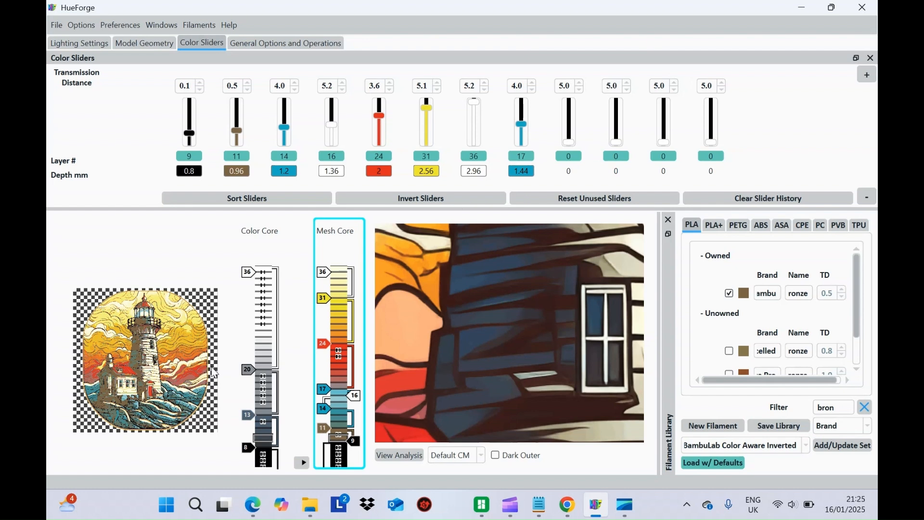
{"action": "scroll", "coordinate": [528, 348], "scroll_direction": "up", "scroll_amount": 3}
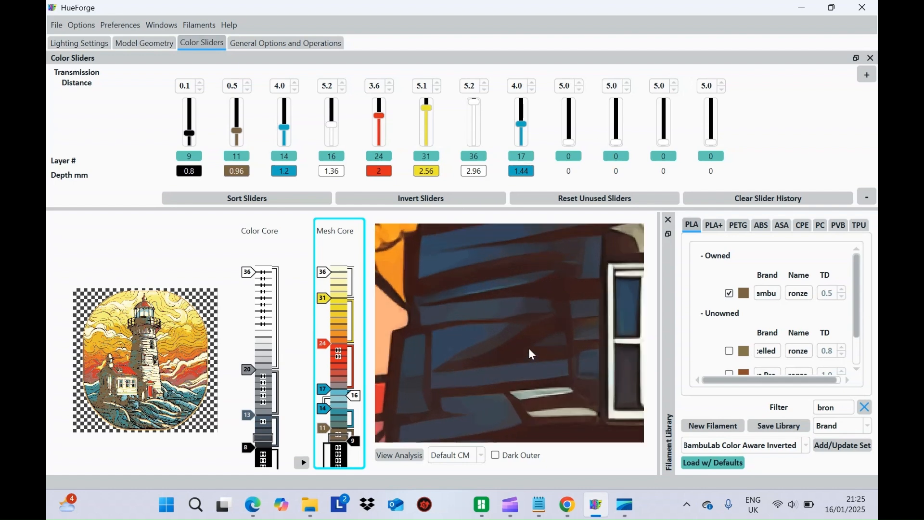
{"action": "scroll", "coordinate": [529, 348], "scroll_direction": "down", "scroll_amount": 3}
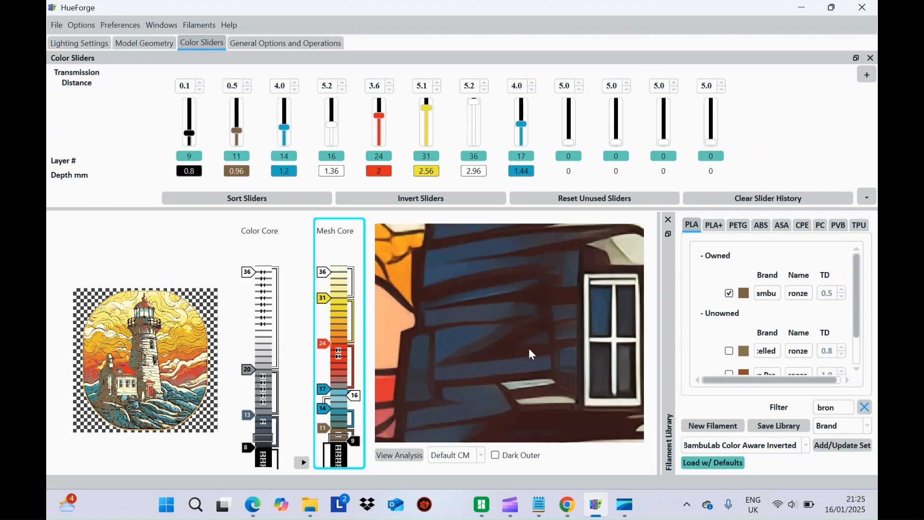
{"action": "scroll", "coordinate": [529, 348], "scroll_direction": "down", "scroll_amount": 5}
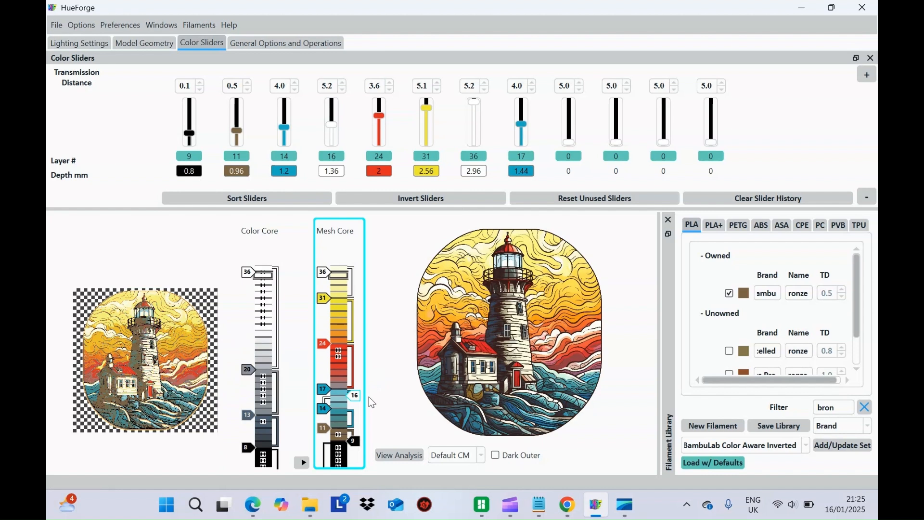
Lower the red Mesh Core marker to layer 21
{"action": "mouse_move", "coordinate": [323, 342]}
{"action": "left_click_drag", "start_coordinate": [323, 345], "coordinate": [324, 367]}
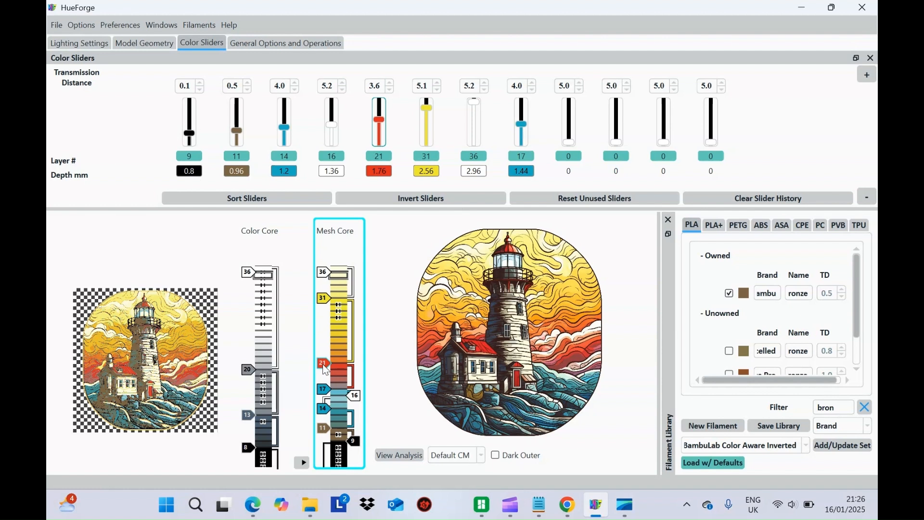
Review the model geometry settings and the general layer height and size options, and return to the color sliders
{"action": "left_click", "coordinate": [91, 46]}
{"action": "left_click", "coordinate": [135, 44]}
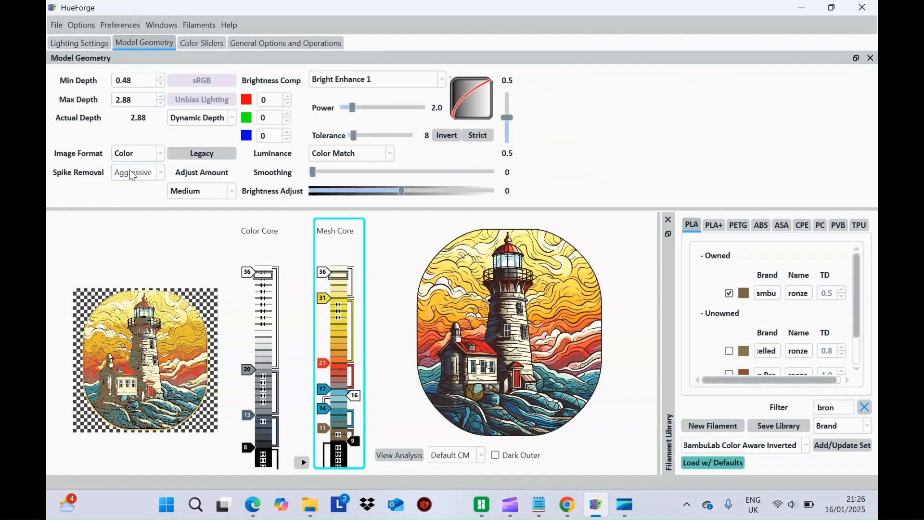
{"action": "left_click", "coordinate": [284, 43]}
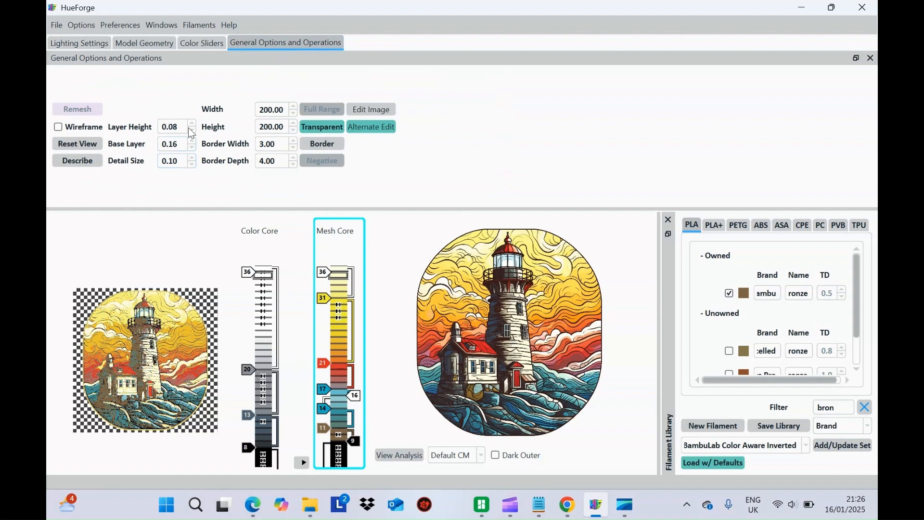
{"action": "left_click", "coordinate": [200, 42]}
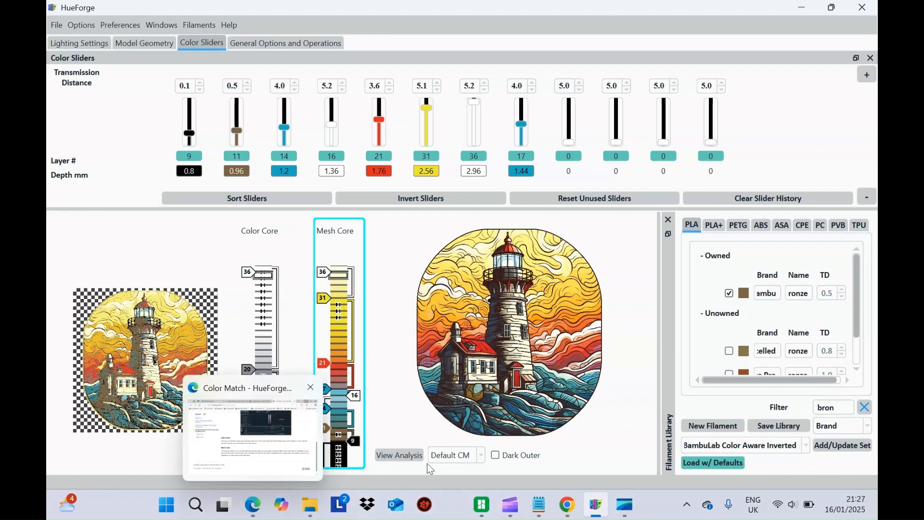
Set the Color Core's blue-grey and grey sliders to layer 0, and make the Mesh Core active again
{"action": "left_click", "coordinate": [302, 462]}
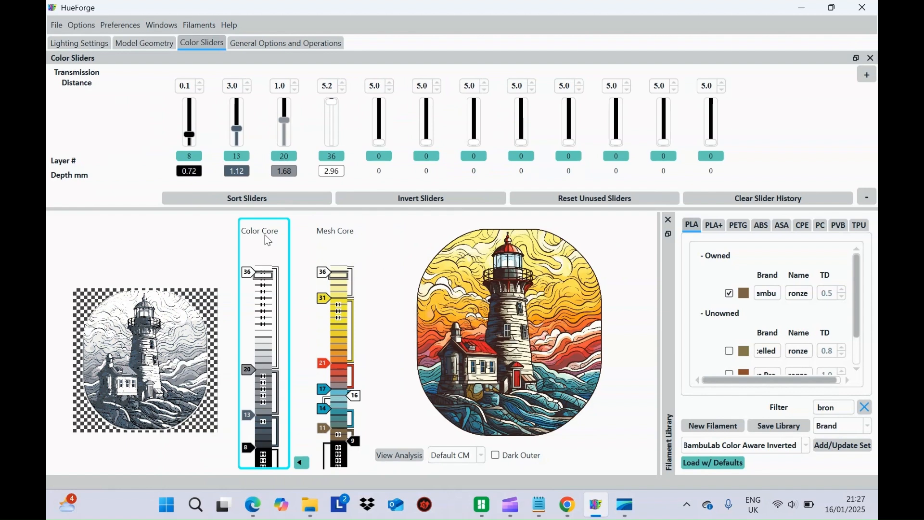
{"action": "mouse_move", "coordinate": [238, 134]}
{"action": "left_mouse_down"}
{"action": "mouse_move", "coordinate": [238, 144]}
{"action": "mouse_move", "coordinate": [279, 147]}
{"action": "left_mouse_up"}
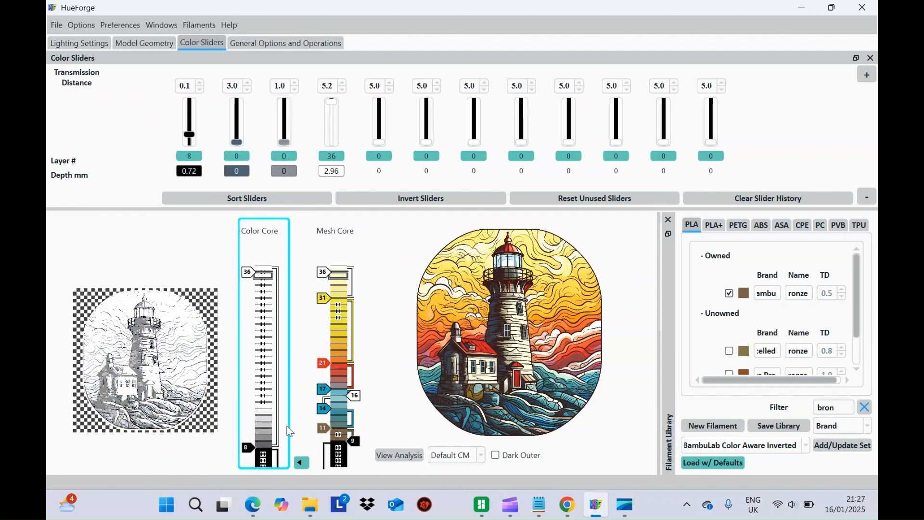
{"action": "left_click", "coordinate": [302, 463]}
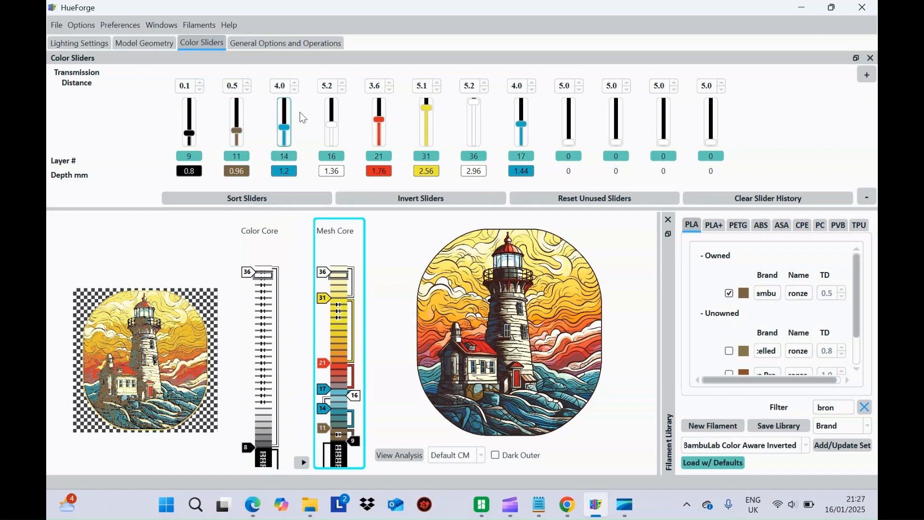
Sort the Mesh Core sliders and match the Color Core to them with black at layer 9, bronze at 11 and blue at 14
{"action": "left_click", "coordinate": [236, 201]}
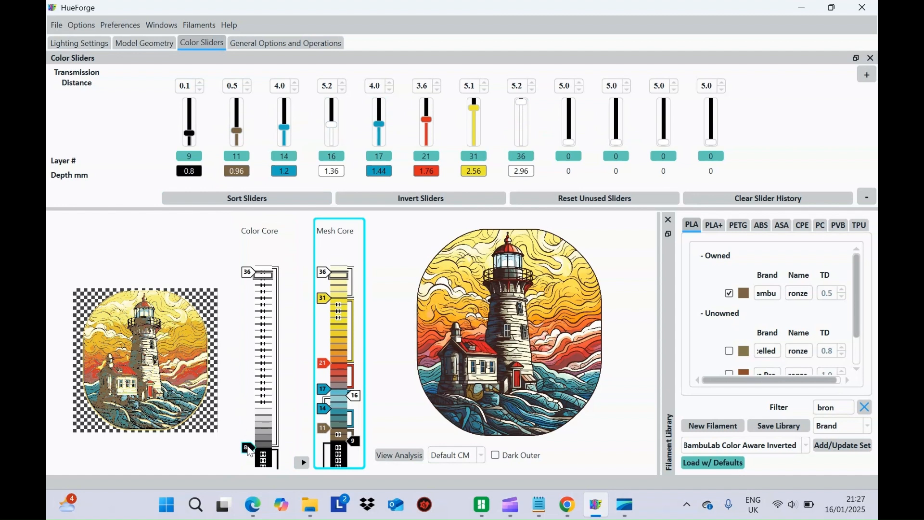
{"action": "left_click_drag", "start_coordinate": [248, 444], "coordinate": [248, 442]}
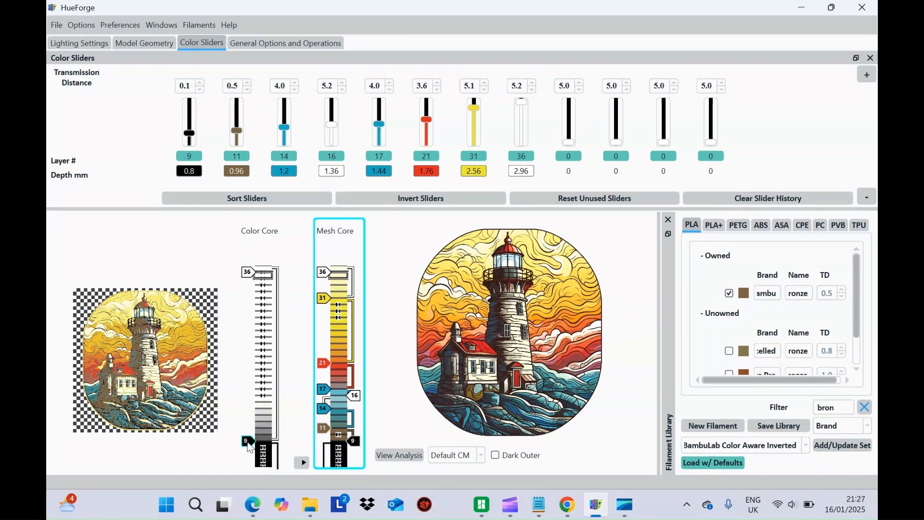
{"action": "mouse_move", "coordinate": [244, 173]}
{"action": "left_mouse_down"}
{"action": "mouse_move", "coordinate": [230, 245]}
{"action": "mouse_move", "coordinate": [268, 433]}
{"action": "left_mouse_up"}
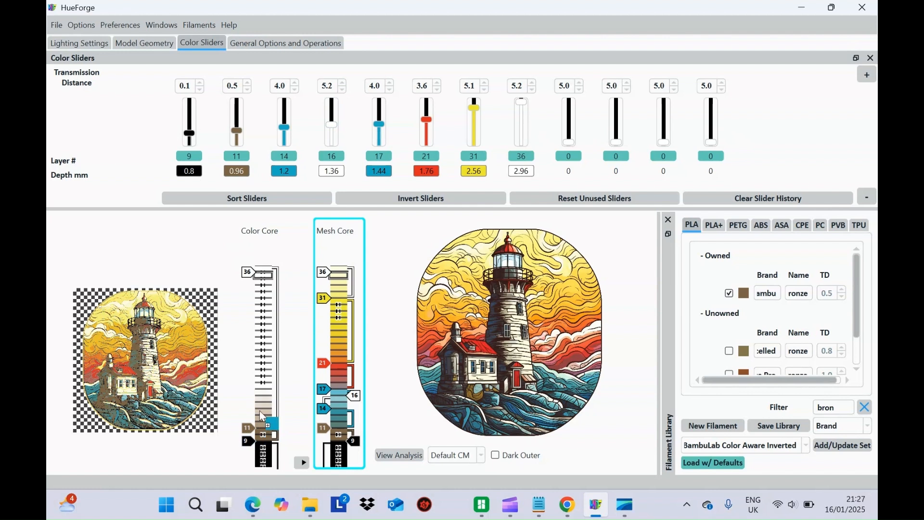
{"action": "left_click_drag", "start_coordinate": [259, 410], "coordinate": [250, 407]}
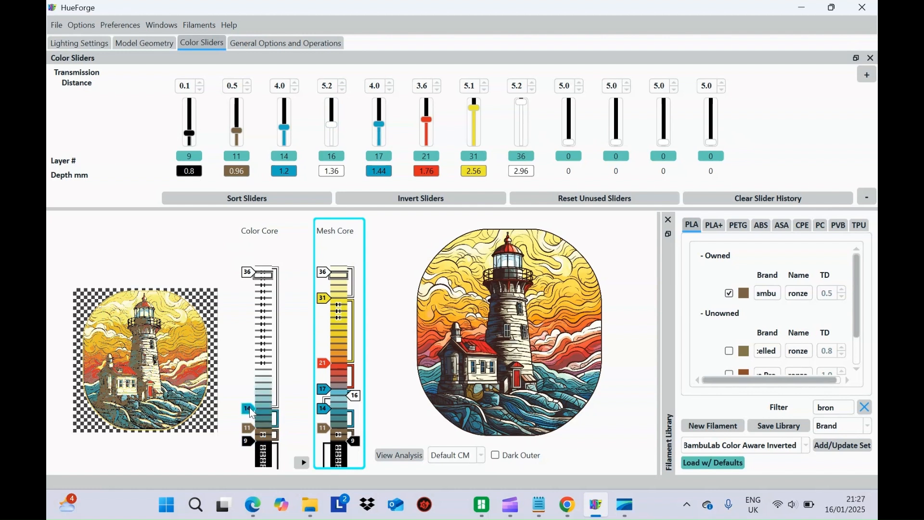
Copy the remaining Mesh Core filaments to the Color Core: white at layer 16, blue at 17, red at 21 and yellow at 31
{"action": "left_click_drag", "start_coordinate": [343, 174], "coordinate": [247, 378]}
{"action": "left_click_drag", "start_coordinate": [246, 405], "coordinate": [249, 400]}
{"action": "mouse_move", "coordinate": [384, 174]}
{"action": "left_mouse_down"}
{"action": "mouse_move", "coordinate": [272, 389]}
{"action": "mouse_move", "coordinate": [247, 391]}
{"action": "left_mouse_up"}
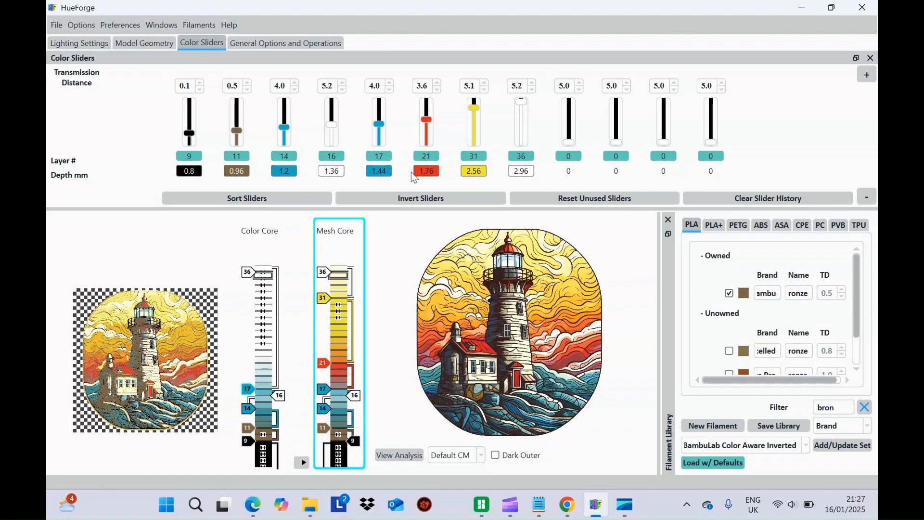
{"action": "mouse_move", "coordinate": [425, 174]}
{"action": "left_mouse_down"}
{"action": "mouse_move", "coordinate": [272, 372]}
{"action": "mouse_move", "coordinate": [264, 365]}
{"action": "left_mouse_up"}
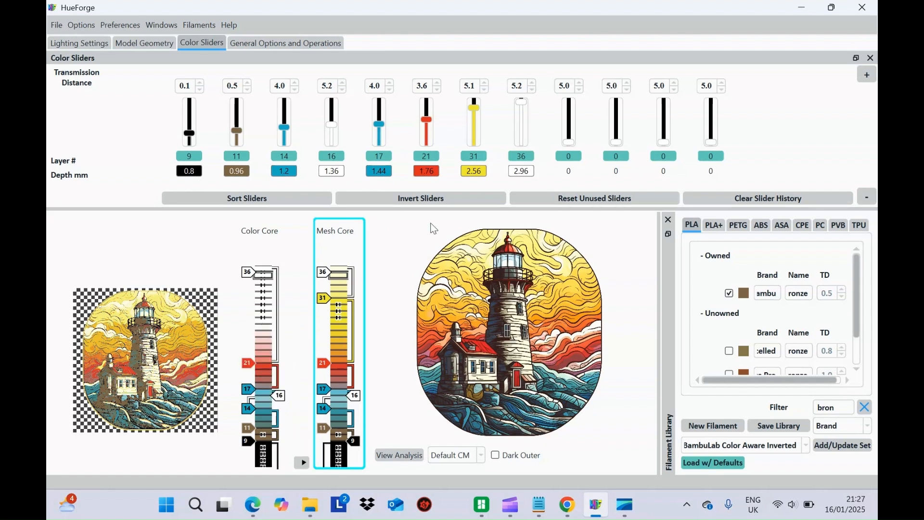
{"action": "mouse_move", "coordinate": [475, 174]}
{"action": "left_mouse_down"}
{"action": "mouse_move", "coordinate": [245, 302]}
{"action": "mouse_move", "coordinate": [263, 305]}
{"action": "mouse_move", "coordinate": [248, 296]}
{"action": "left_mouse_up"}
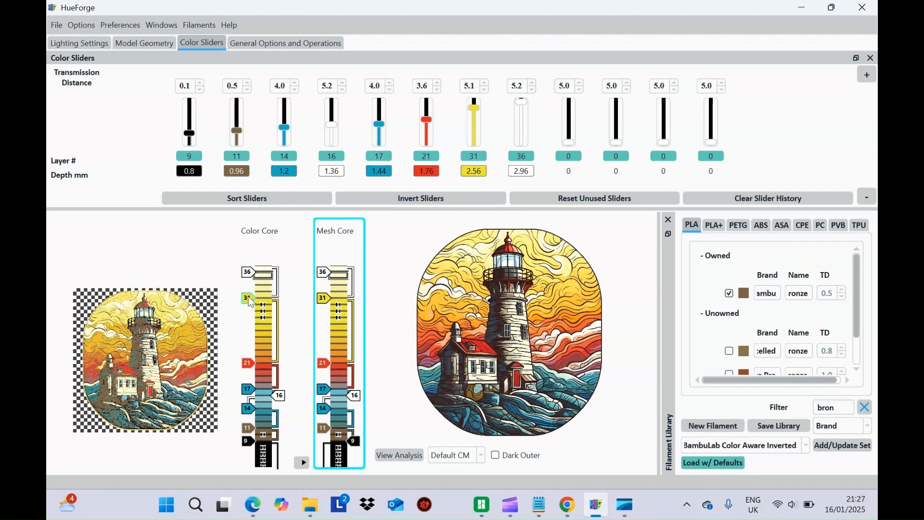
Save the project to the Desktop as windmill in the Project Files (*.hfp) format
{"action": "left_click", "coordinate": [56, 24]}
{"action": "mouse_move", "coordinate": [80, 25]}
{"action": "mouse_move", "coordinate": [73, 42]}
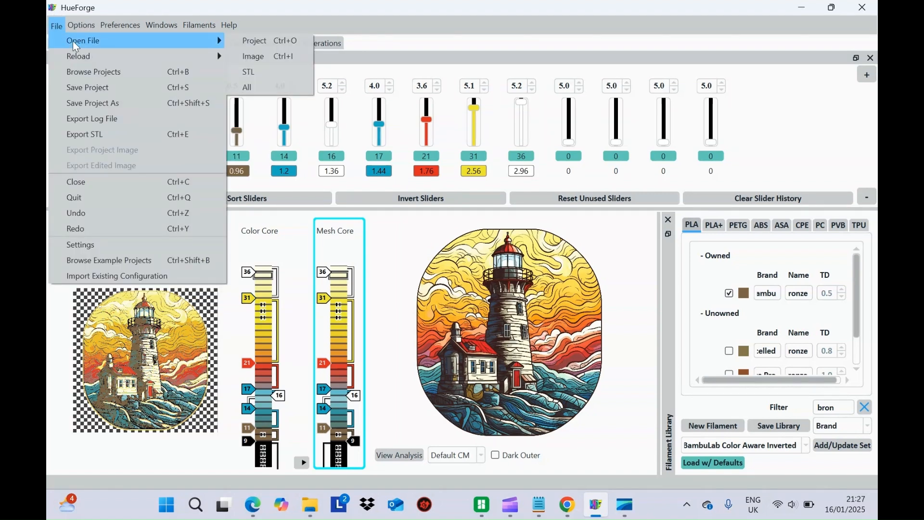
{"action": "left_click", "coordinate": [115, 104]}
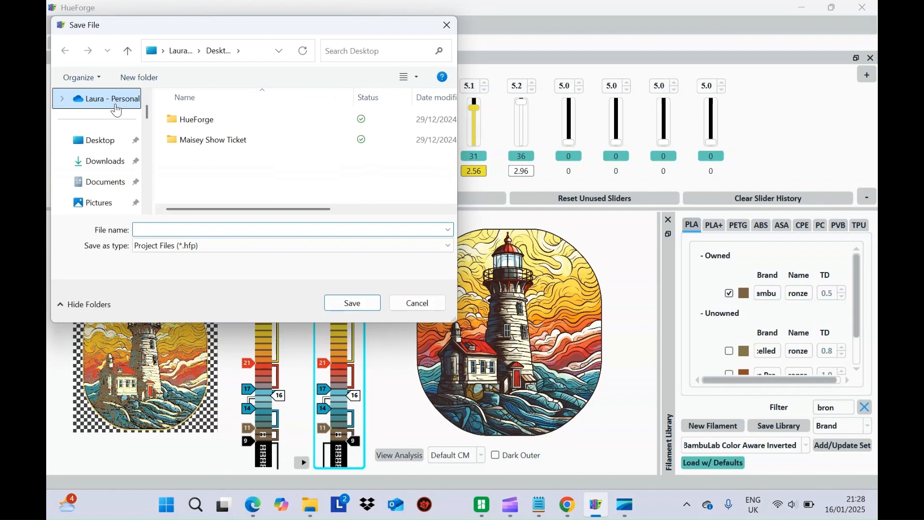
{"action": "type", "text": "windmill"}
{"action": "key", "text": "Return"}
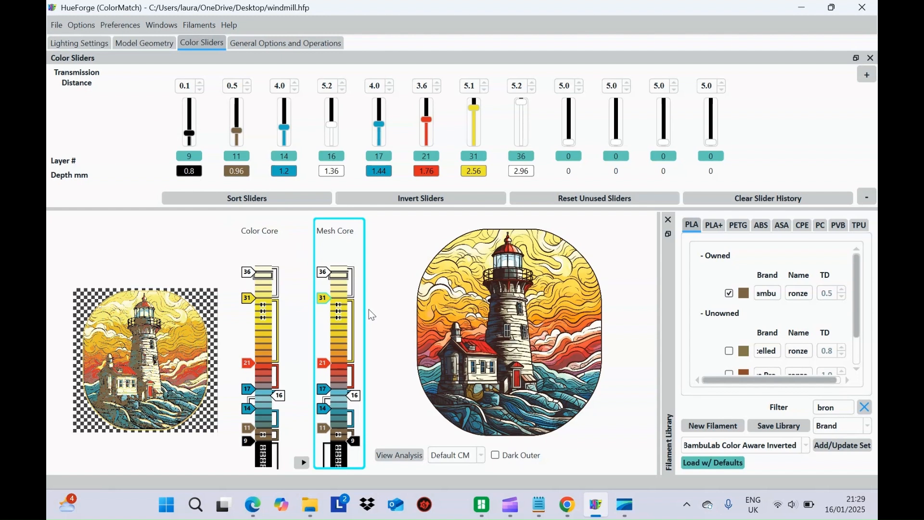
{"action": "mouse_move", "coordinate": [513, 510]}
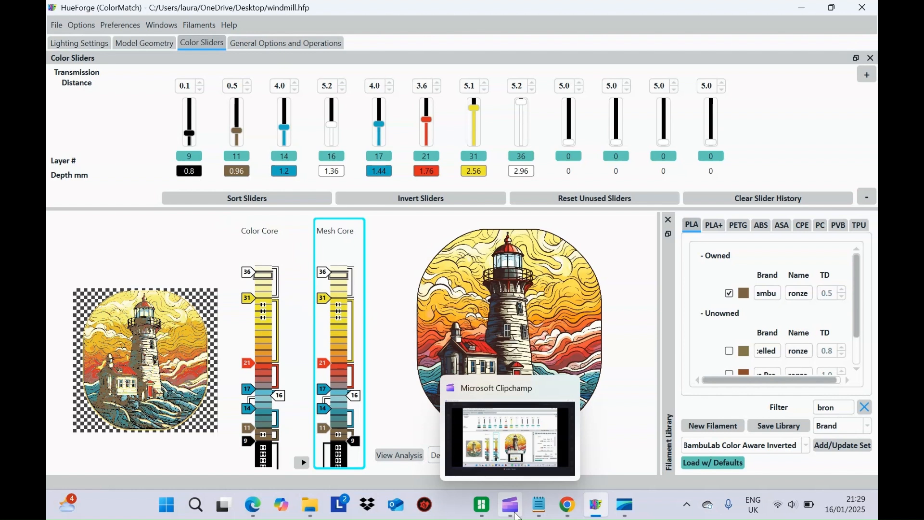